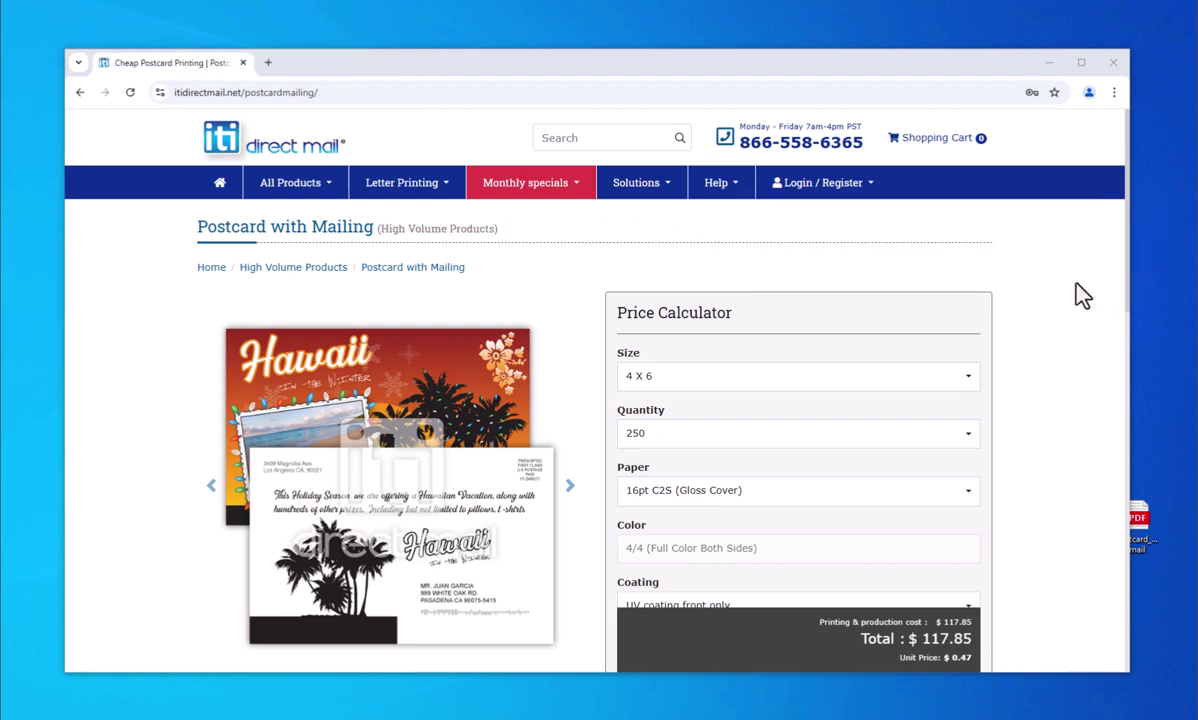
# - Review the Postcard with Mailing page, including the postage class help, PDF templates, and list and artwork setup instructions
pyautogui.scroll(-2, 1112, 265)
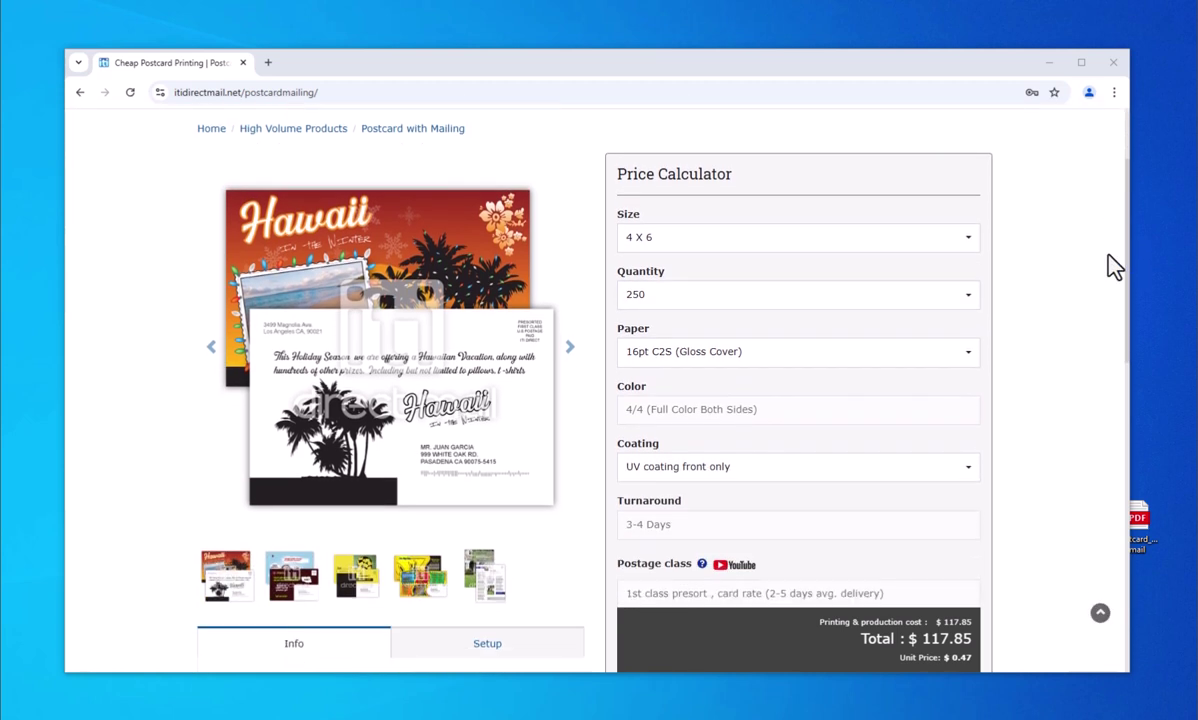
pyautogui.scroll(-1, 1113, 265)
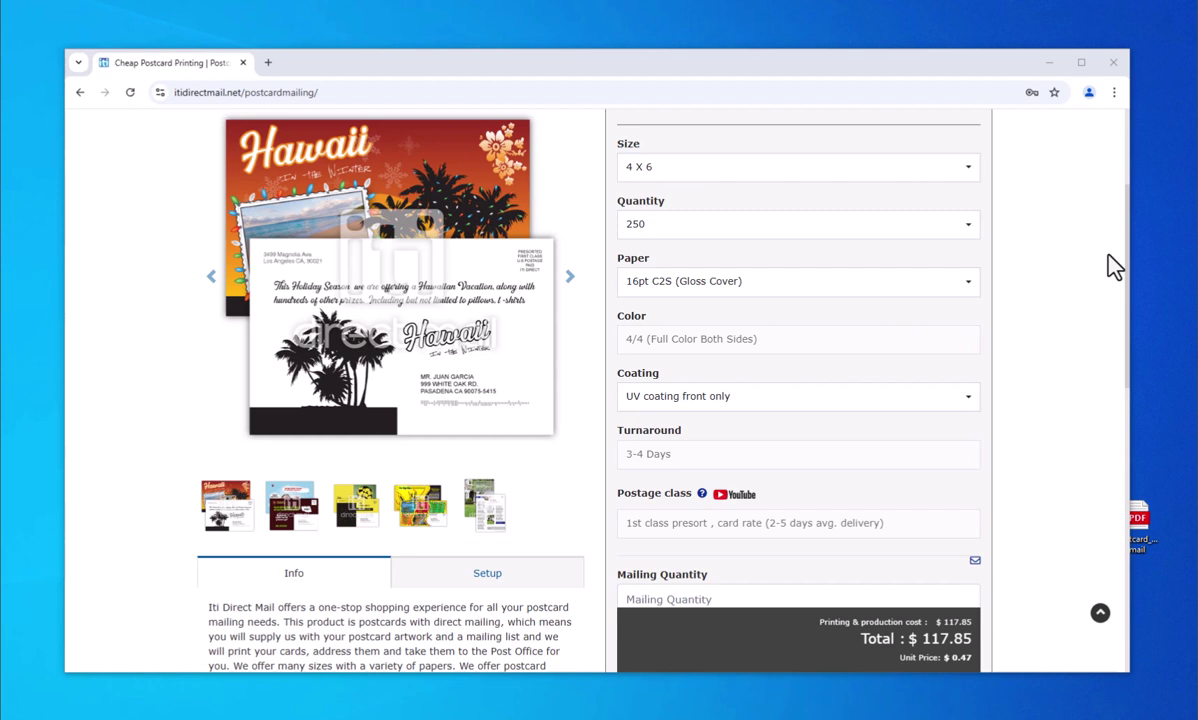
pyautogui.click(703, 497)
pyautogui.scroll(-6, 980, 500)
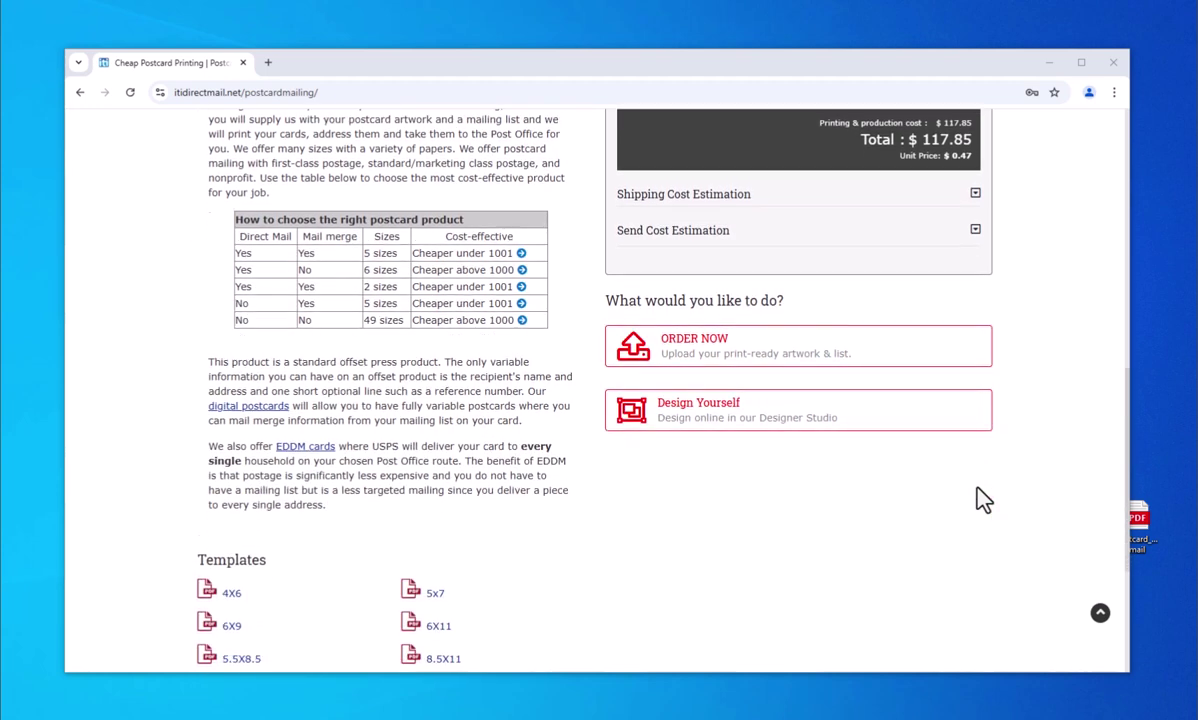
pyautogui.scroll(-1, 980, 500)
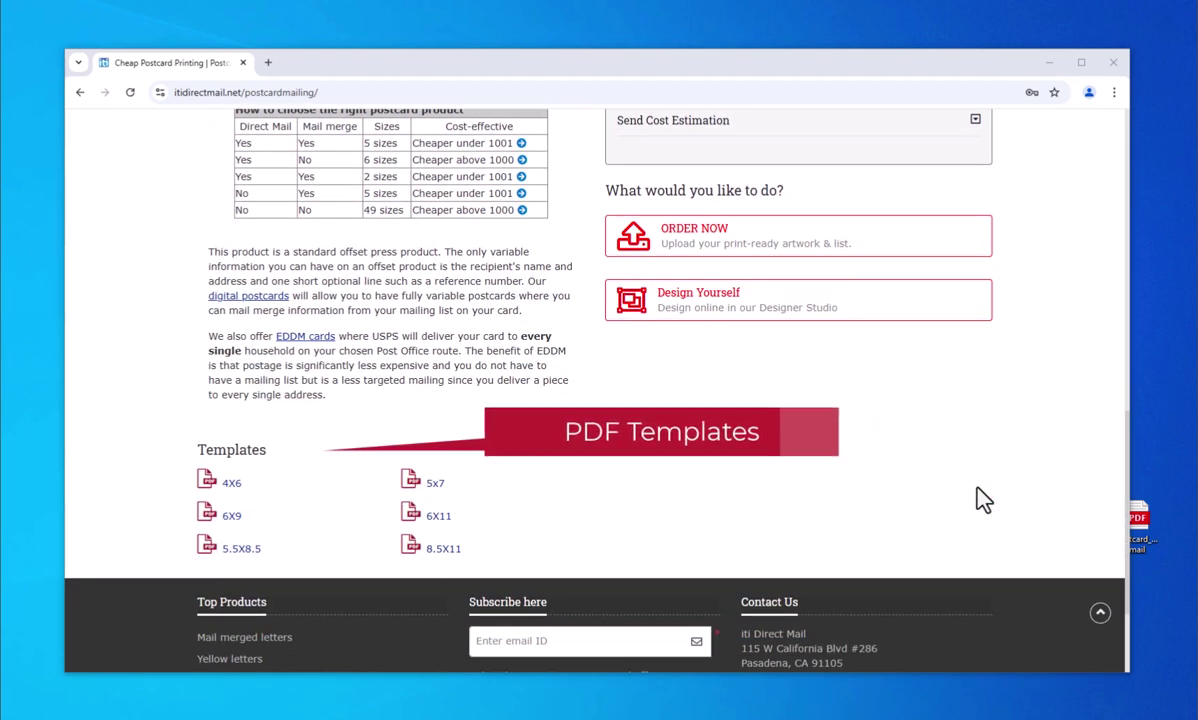
pyautogui.scroll(5, 983, 500)
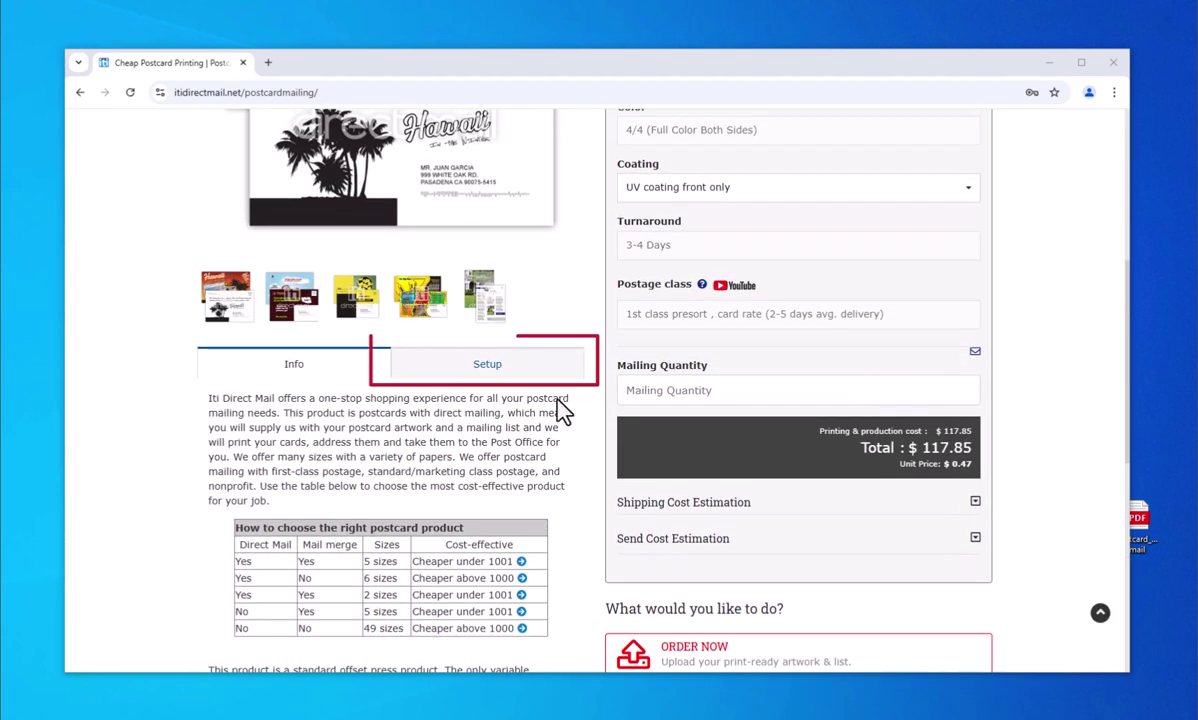
pyautogui.click(519, 378)
pyautogui.scroll(-1, 519, 378)
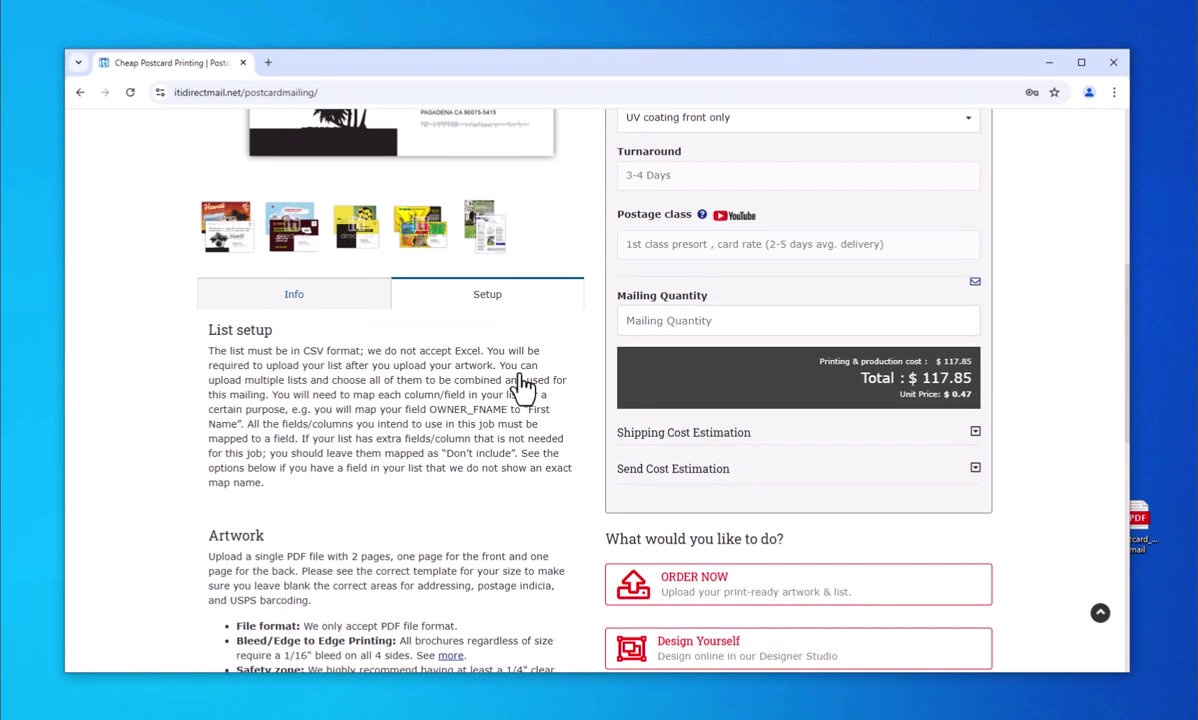
pyautogui.scroll(1, 430, 380)
pyautogui.click(342, 377)
pyautogui.scroll(3, 949, 406)
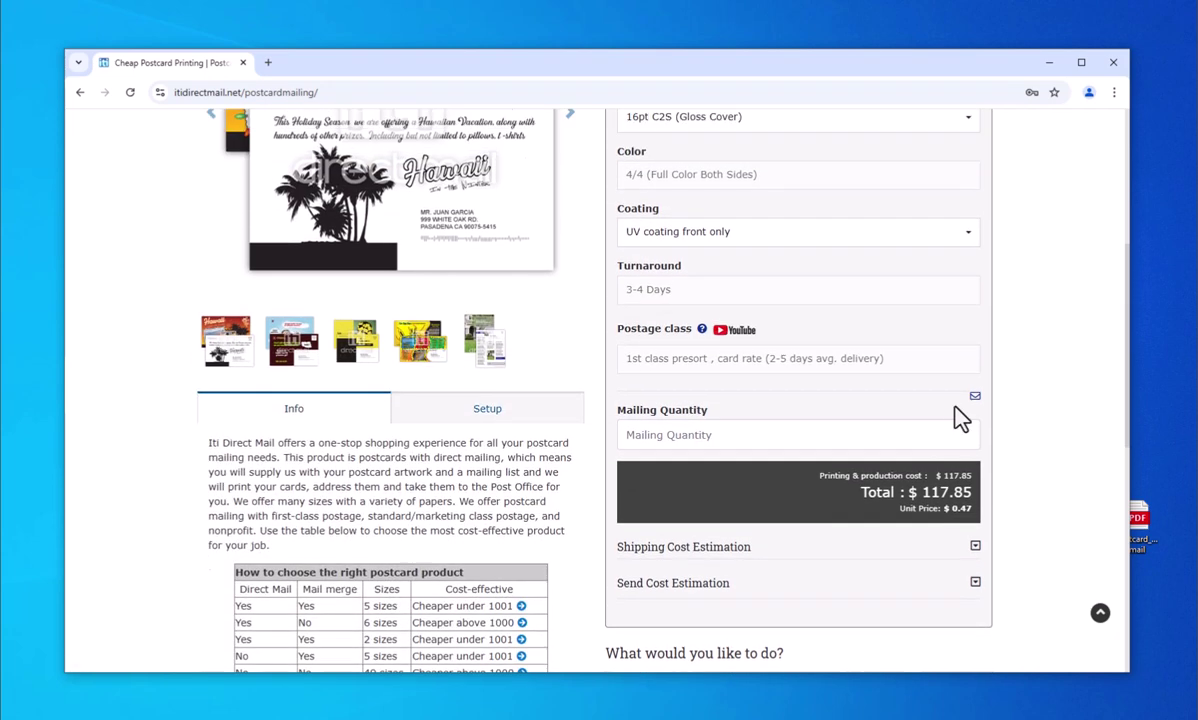
# - Set the postcard size to 5.5 X 8.5 and the print quantity to 2500 in the price calculator
pyautogui.scroll(1, 982, 422)
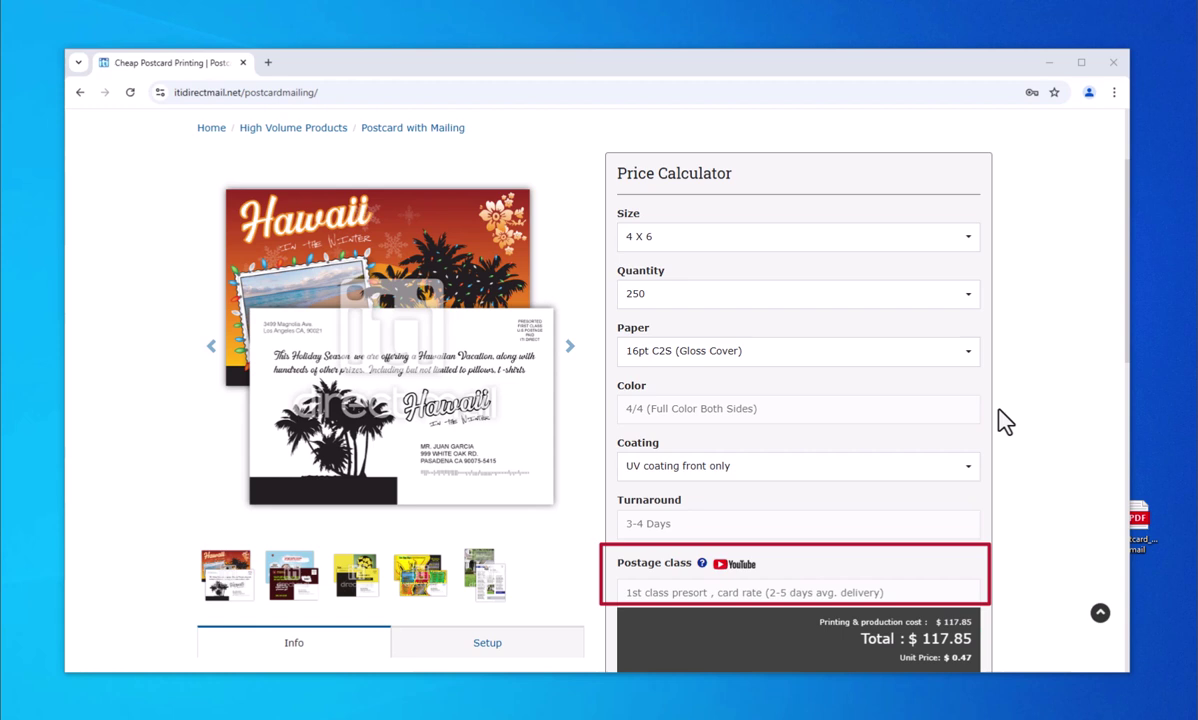
pyautogui.click(872, 242)
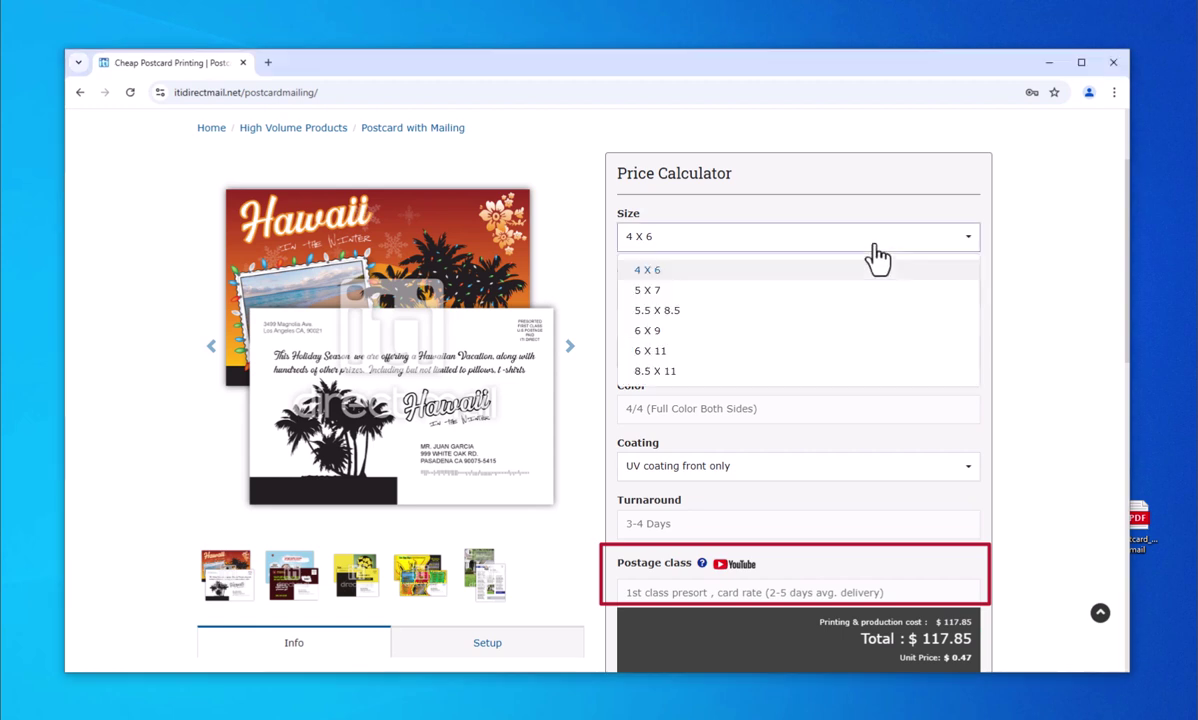
pyautogui.click(786, 311)
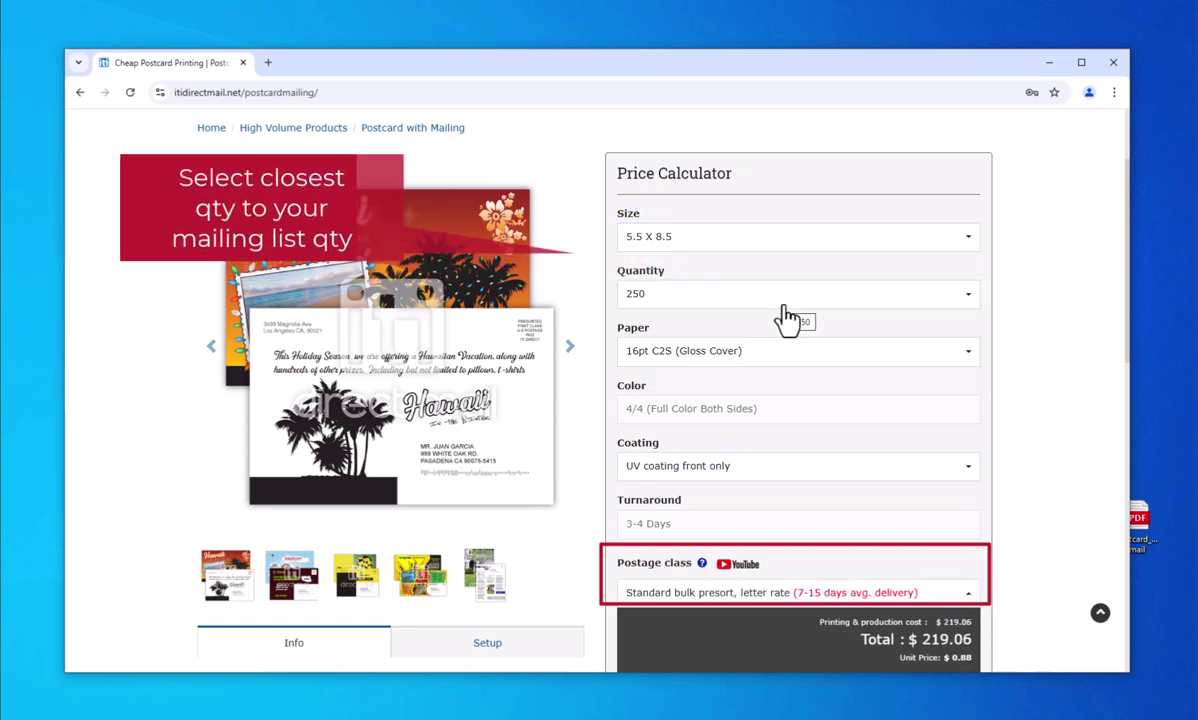
pyautogui.click(786, 294)
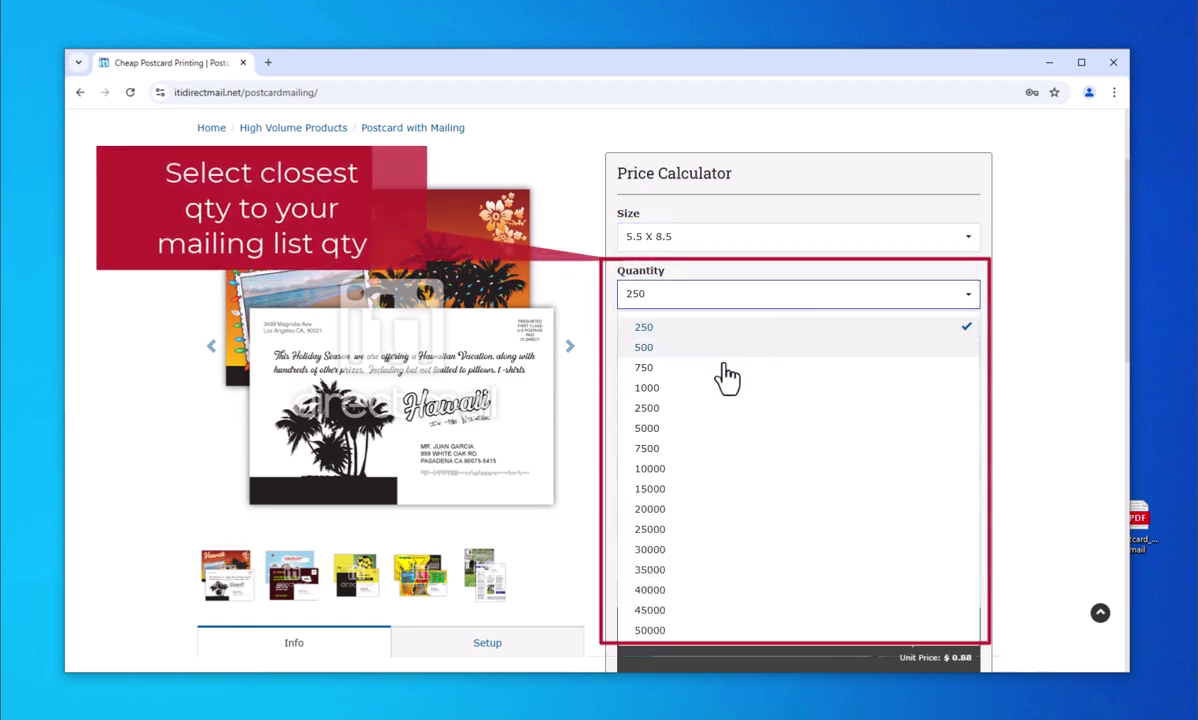
pyautogui.click(668, 410)
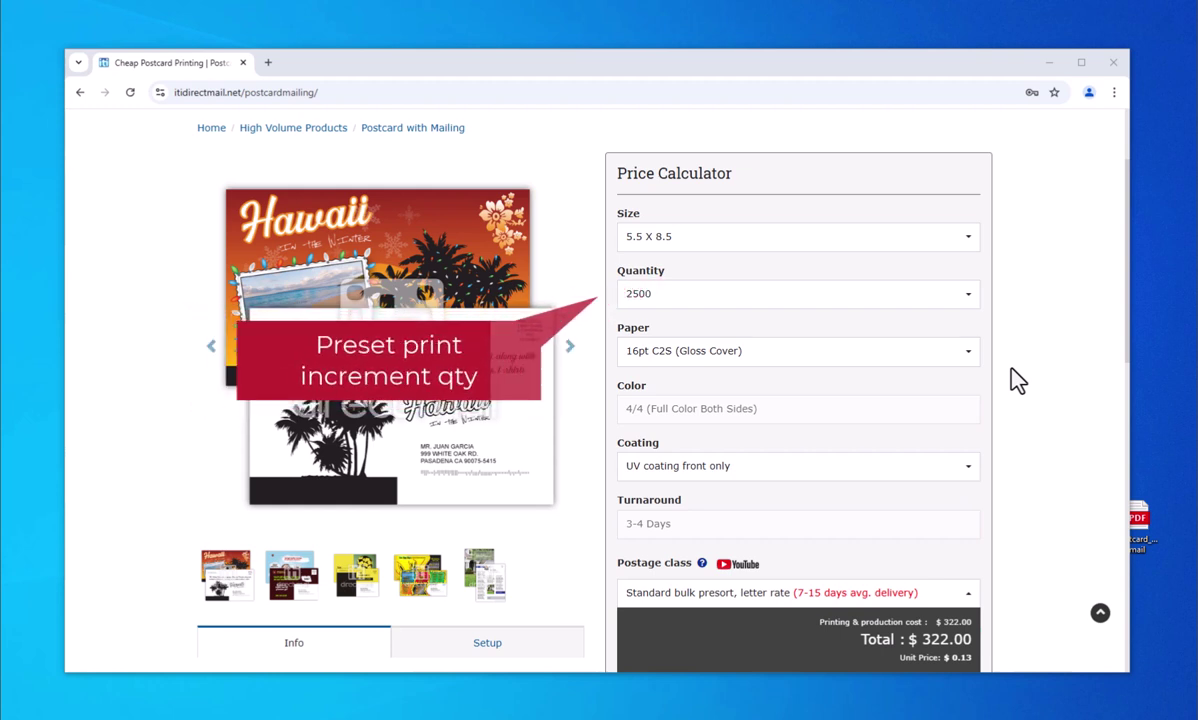
pyautogui.scroll(2, 1016, 380)
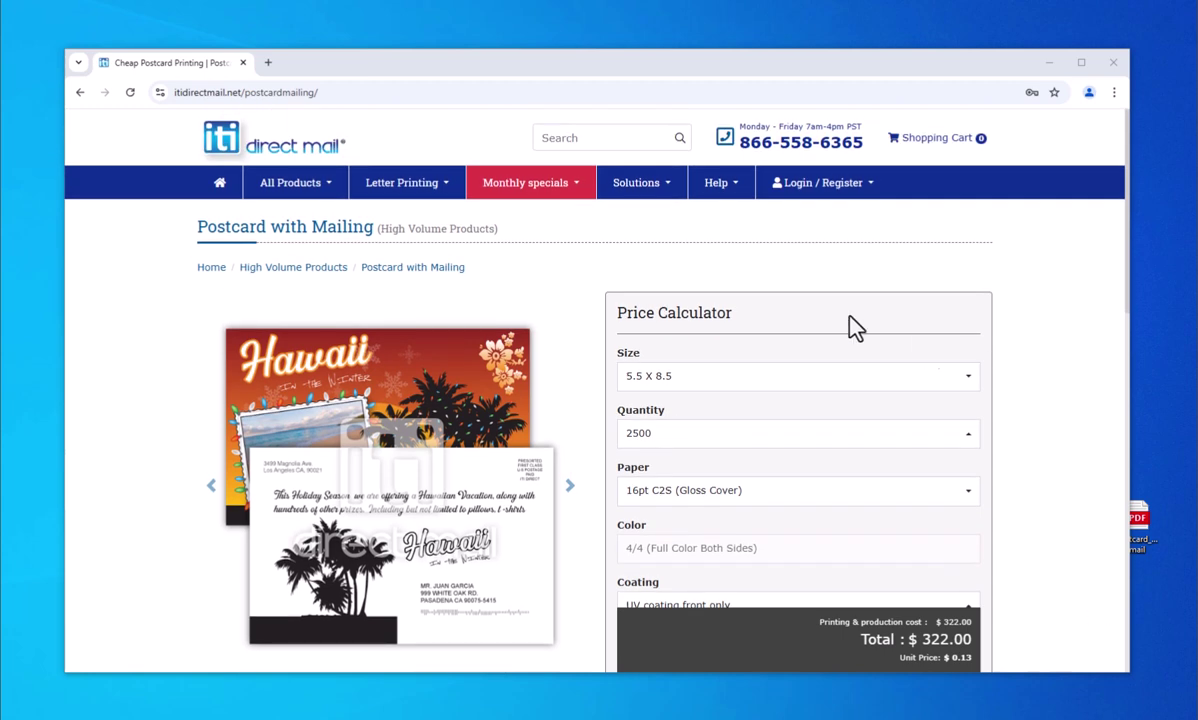
pyautogui.click(302, 193)
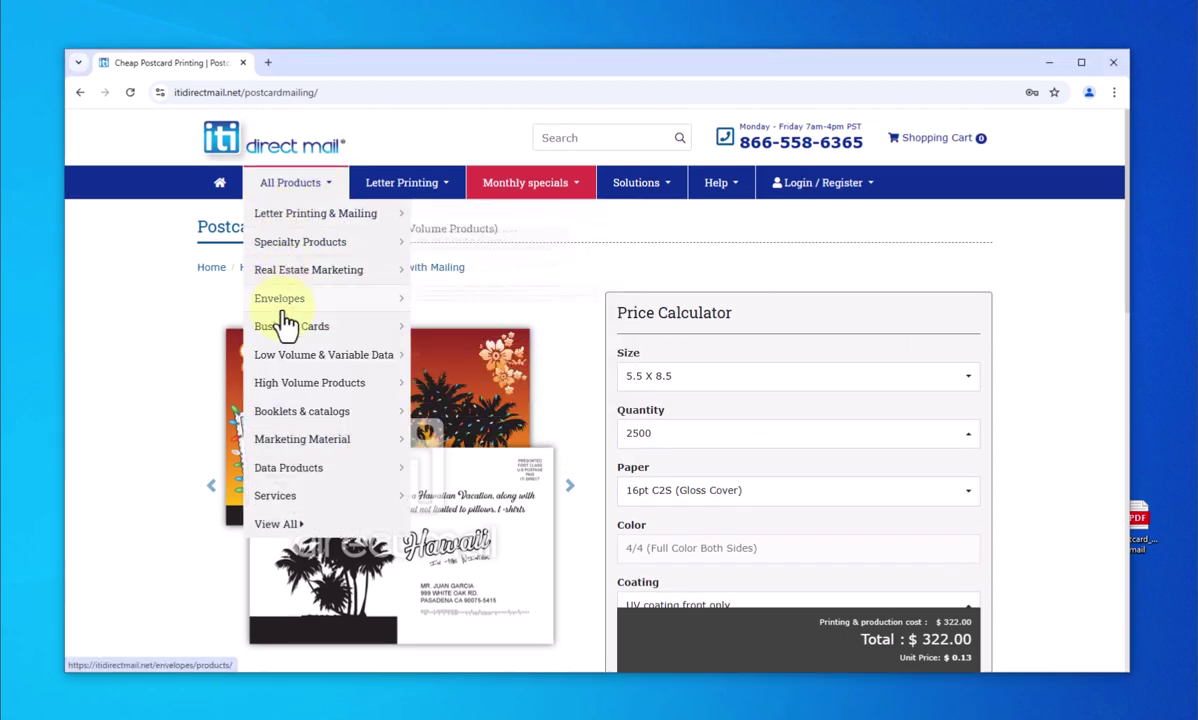
pyautogui.moveTo(285, 366)
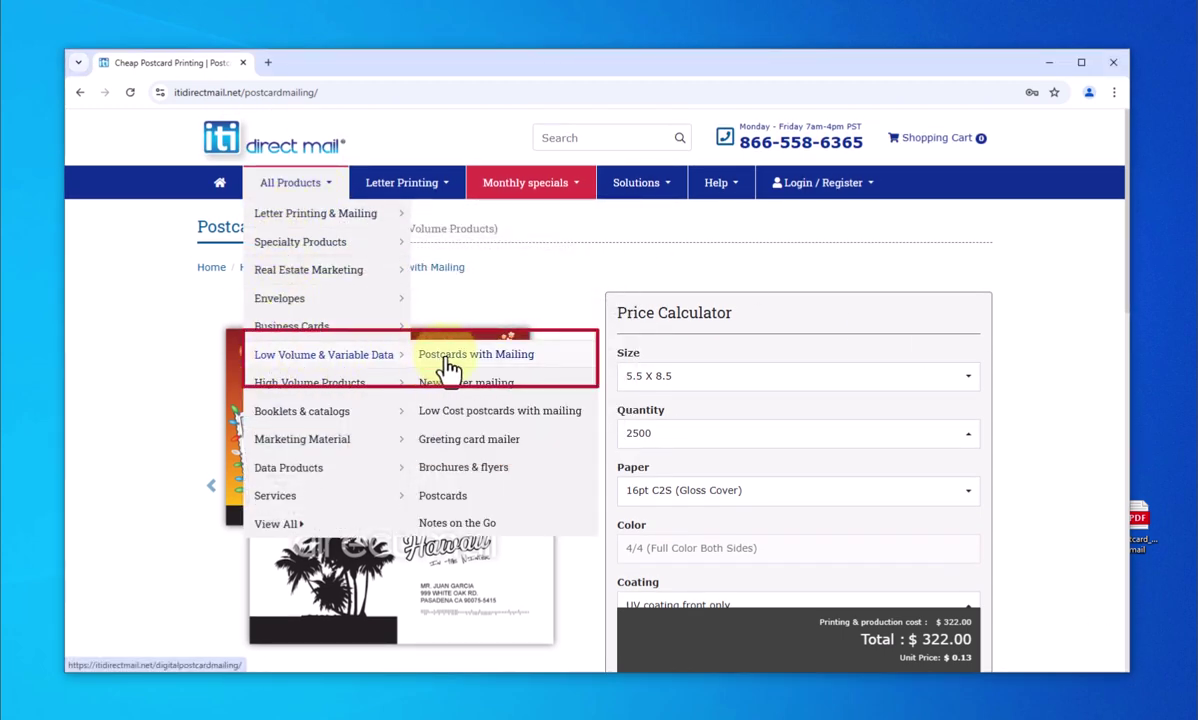
# - Set the mailing quantity to 2190 in the price calculator
pyautogui.scroll(-3, 1054, 382)
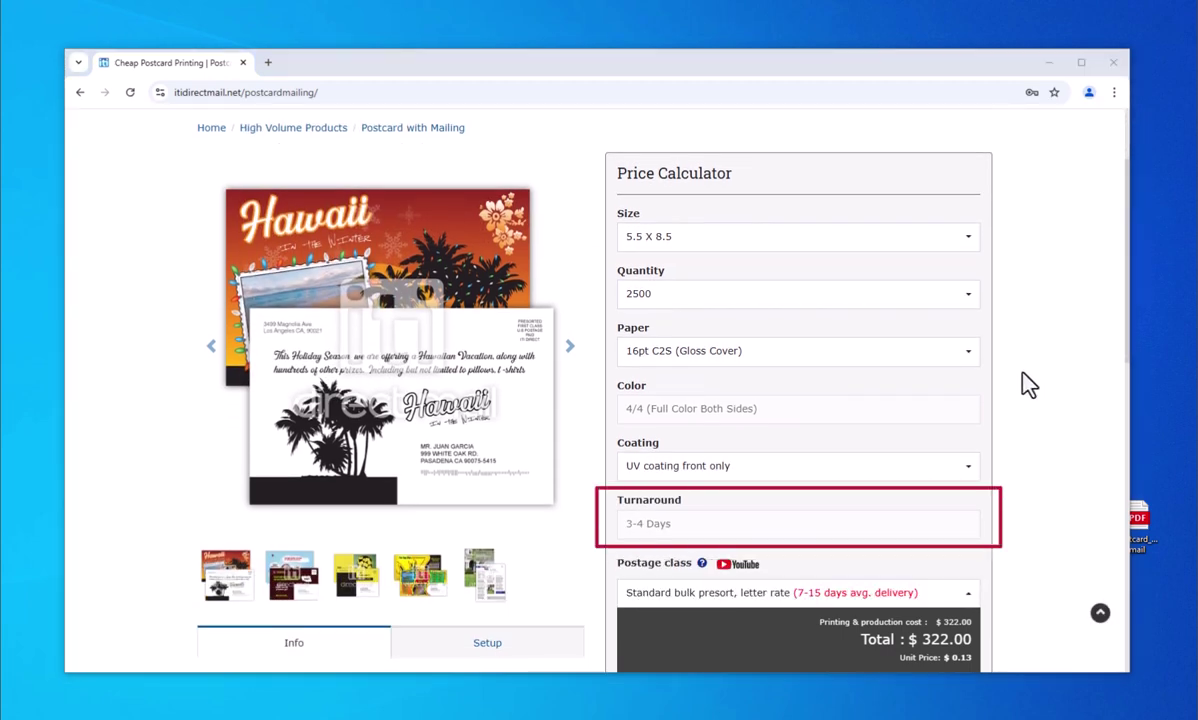
pyautogui.scroll(-3, 1029, 384)
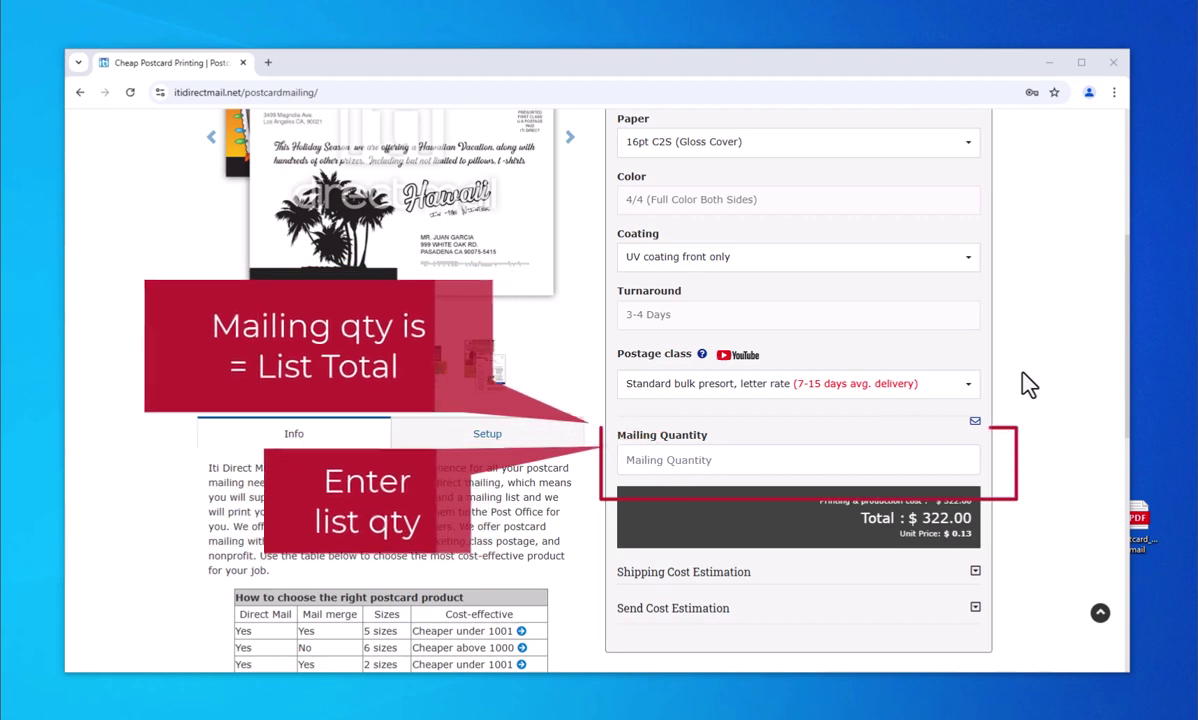
pyautogui.click(634, 464)
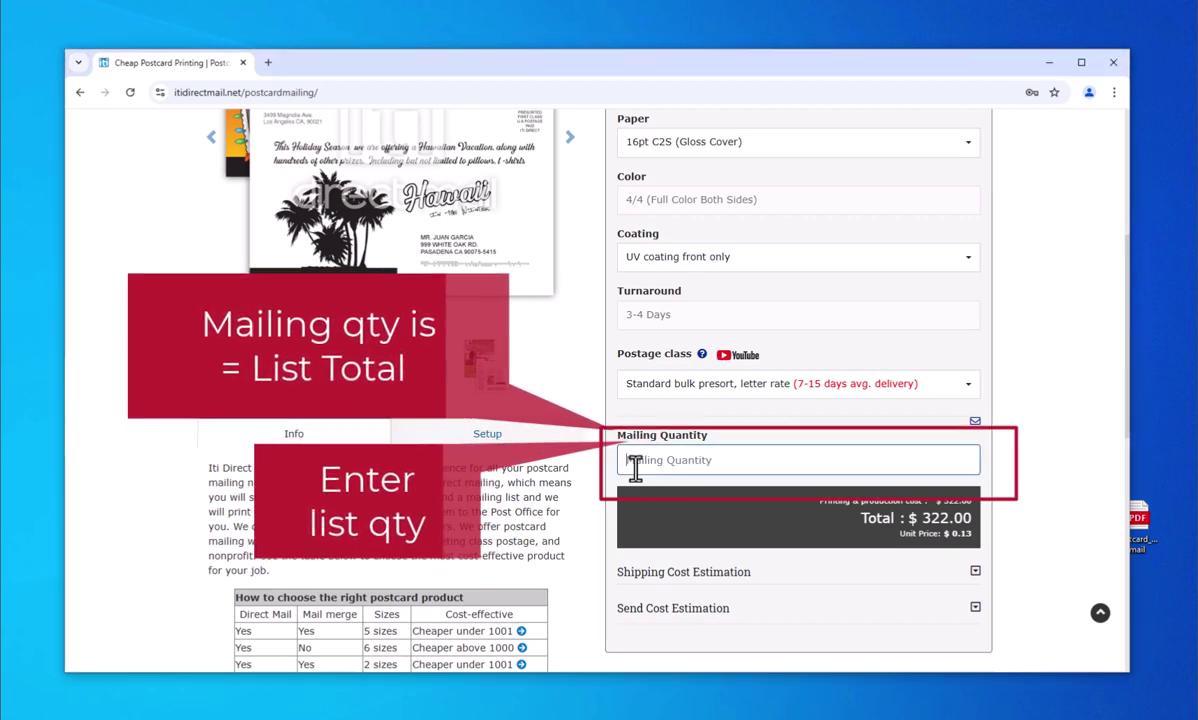
pyautogui.write('2400')
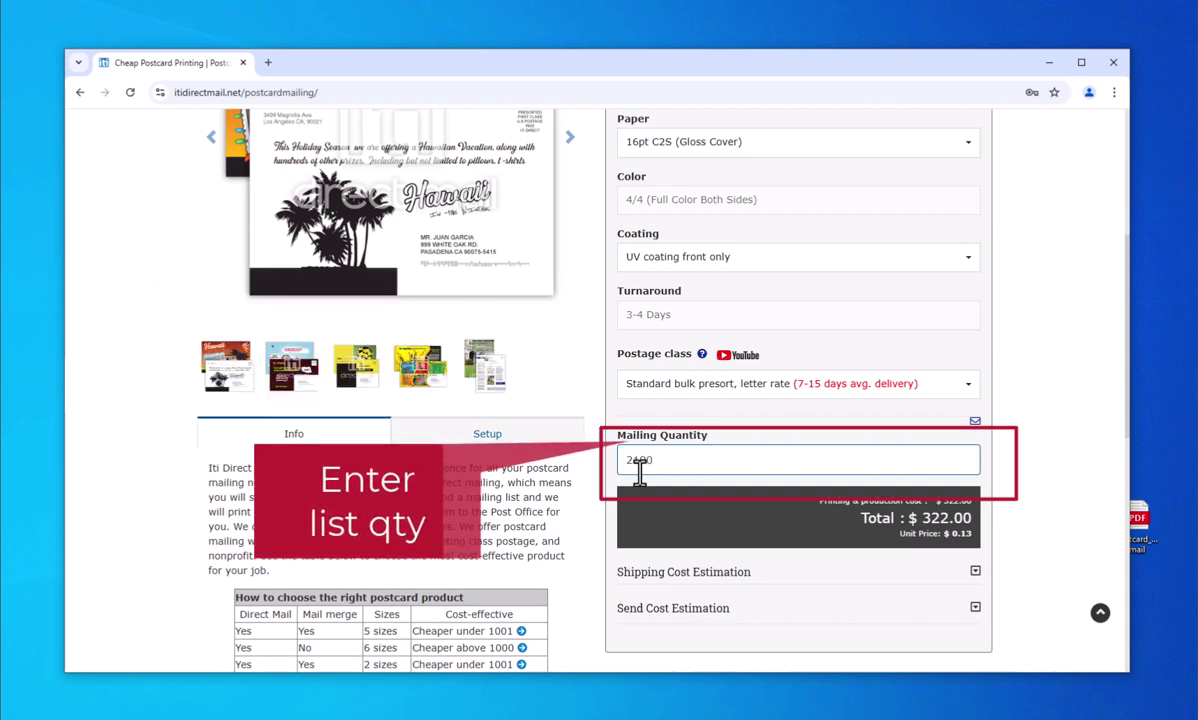
pyautogui.click(1036, 503)
pyautogui.scroll(-2, 1040, 505)
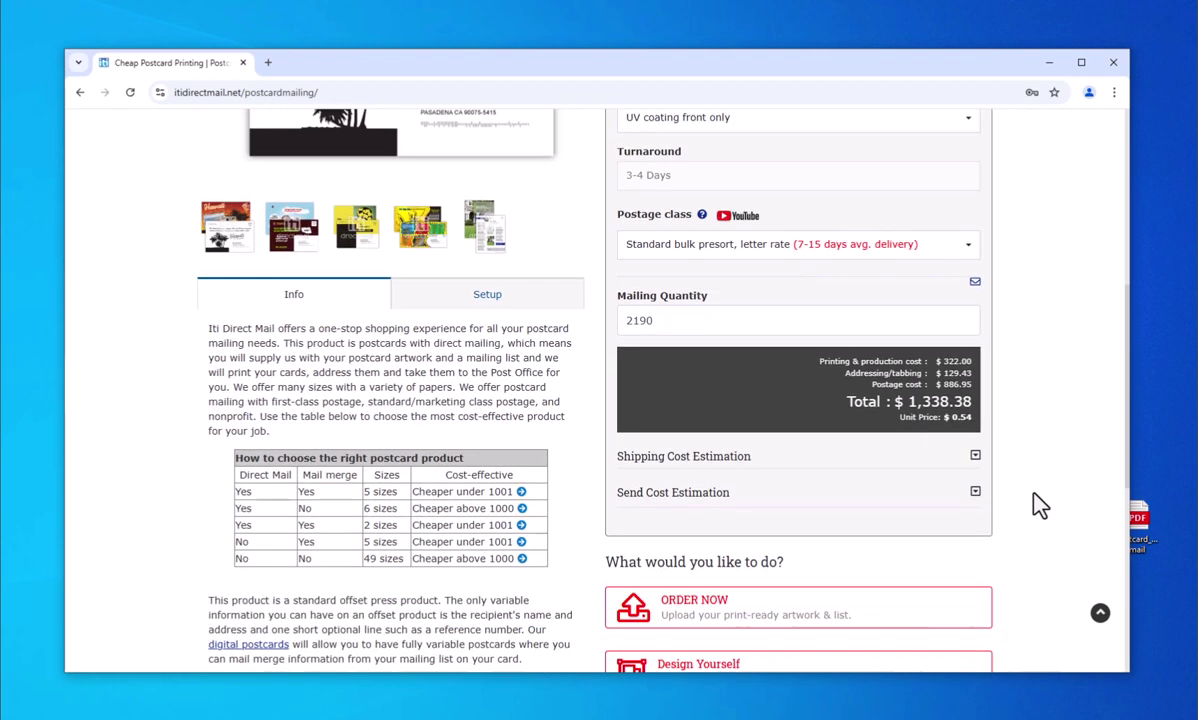
# - Start an order with print-ready artwork and name the job "Postcard Mailer"
pyautogui.scroll(-1, 1037, 504)
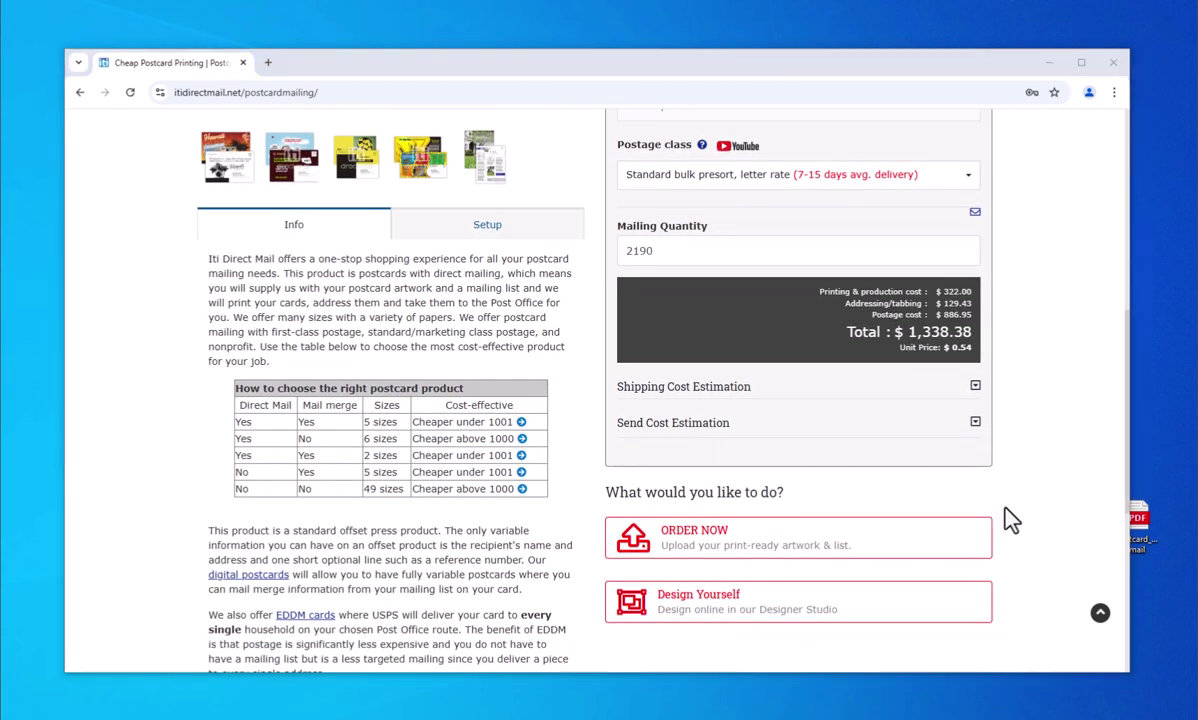
pyautogui.click(917, 532)
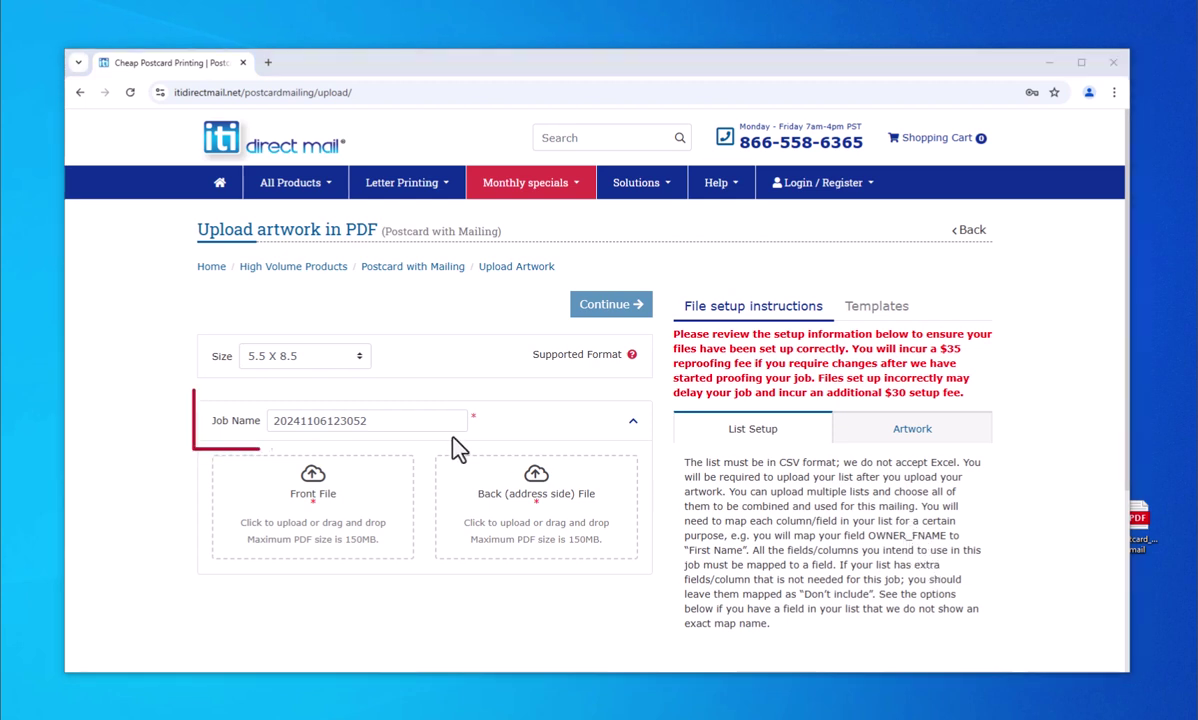
pyautogui.moveTo(393, 422); pyautogui.dragTo(259, 428)
pyautogui.write('Postcard Mailer')
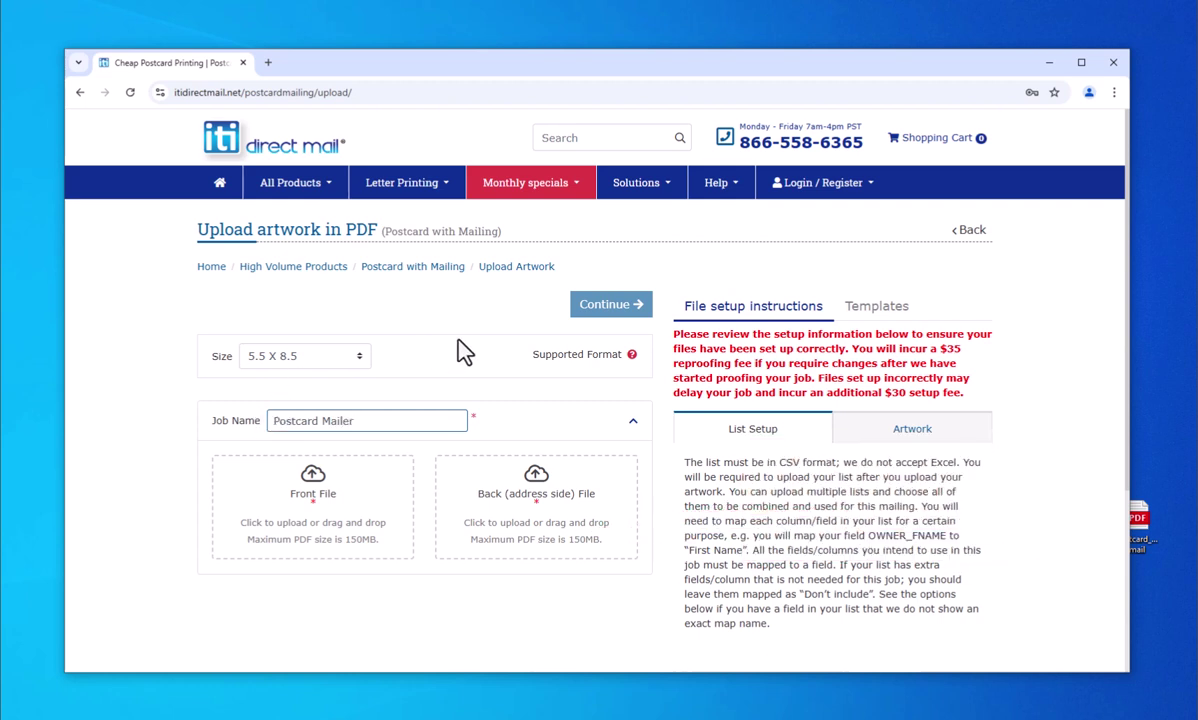
# - Upload the postcard PDF from the desktop as the front file and continue to the artwork preview
pyautogui.click(1146, 536)
pyautogui.moveTo(1146, 536); pyautogui.dragTo(318, 503)
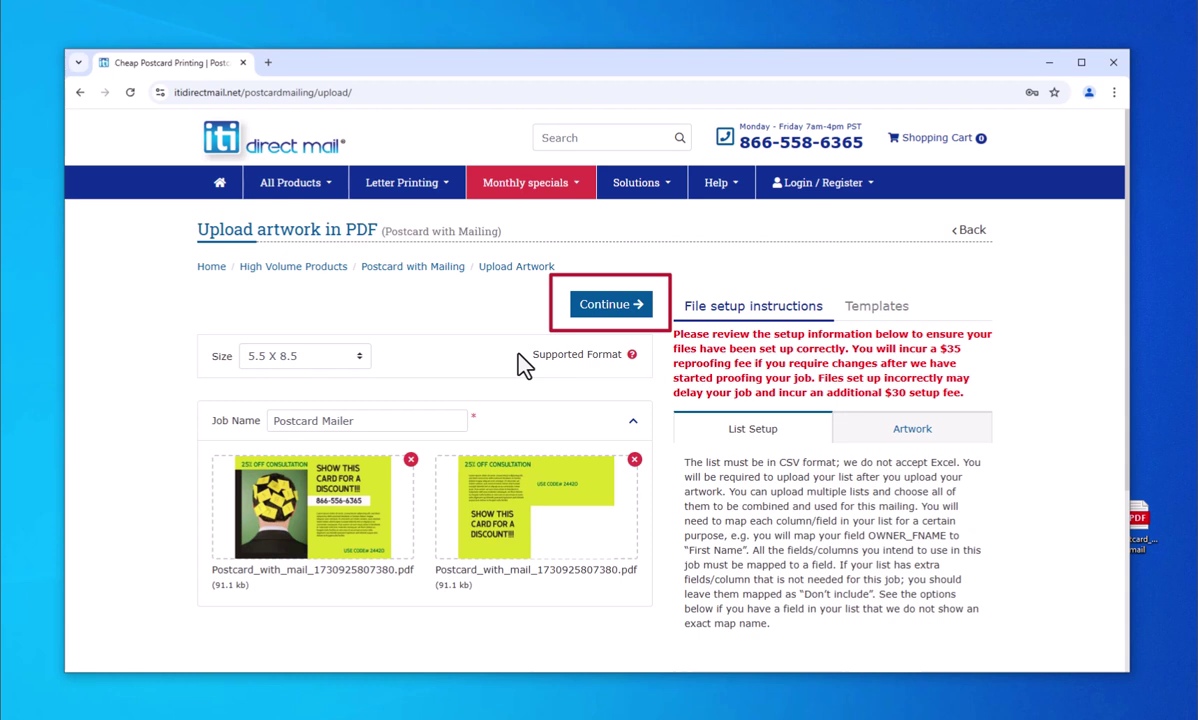
pyautogui.click(594, 318)
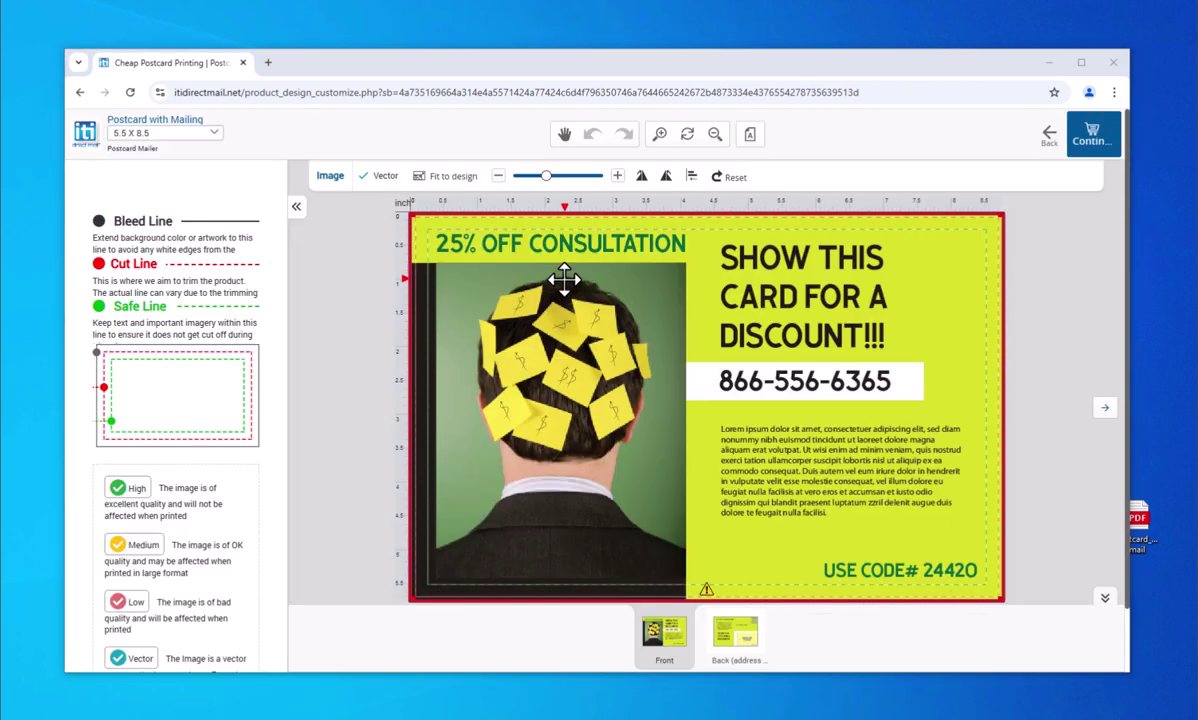
# - Try scaling the front artwork smaller and larger, and fit it back to the design
pyautogui.click(498, 177)
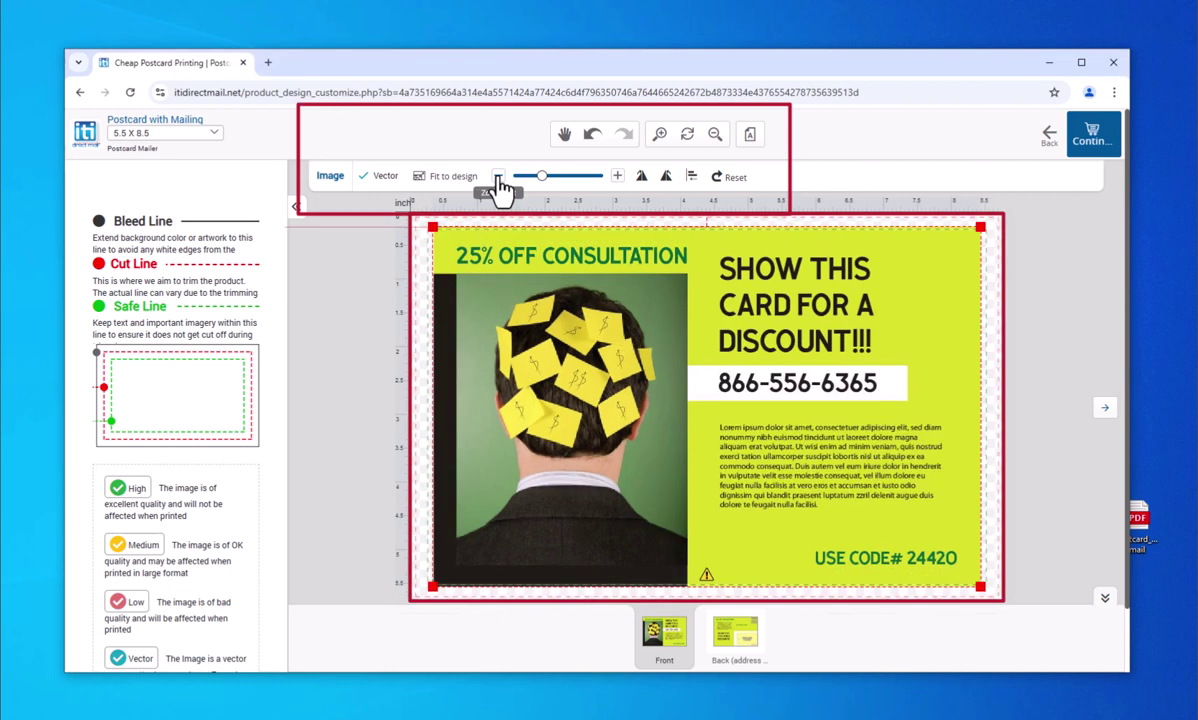
pyautogui.click(618, 183)
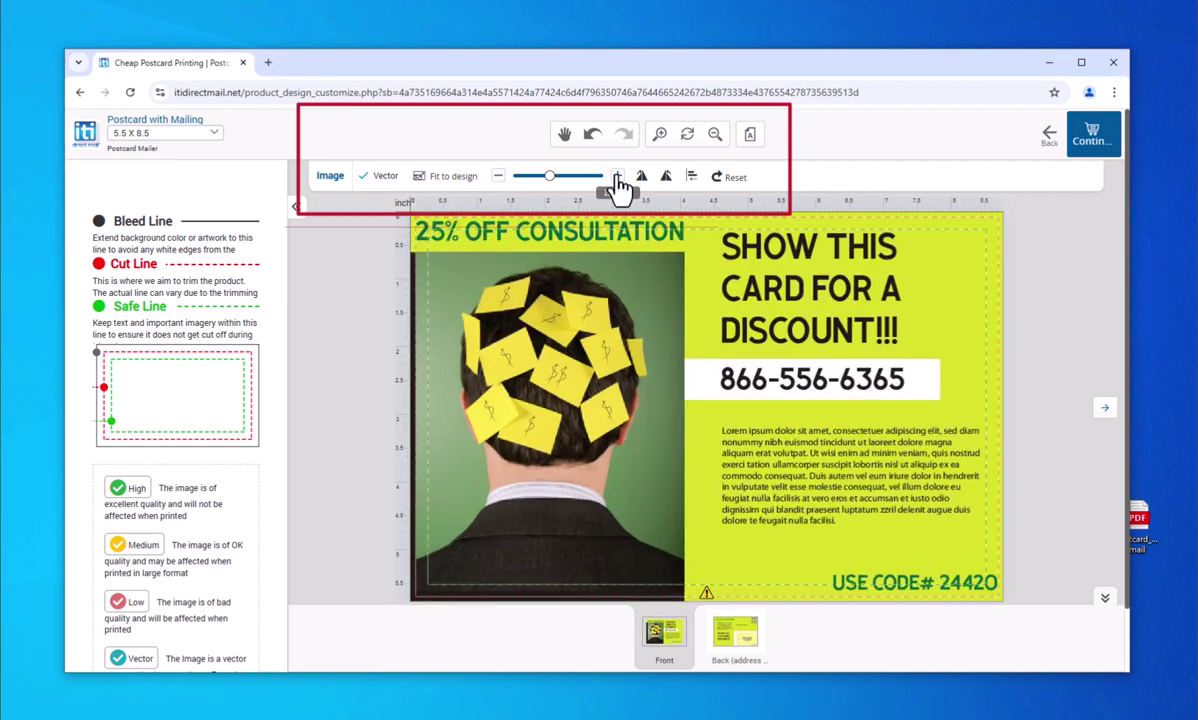
pyautogui.click(500, 181)
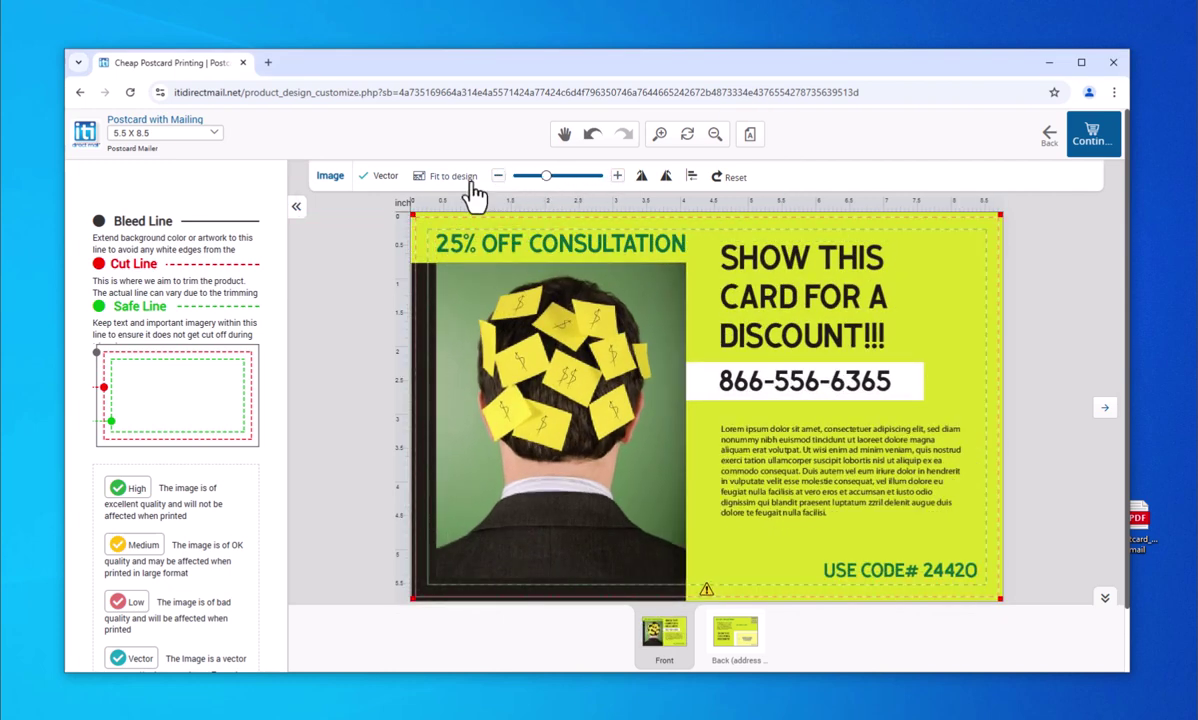
pyautogui.click(541, 177)
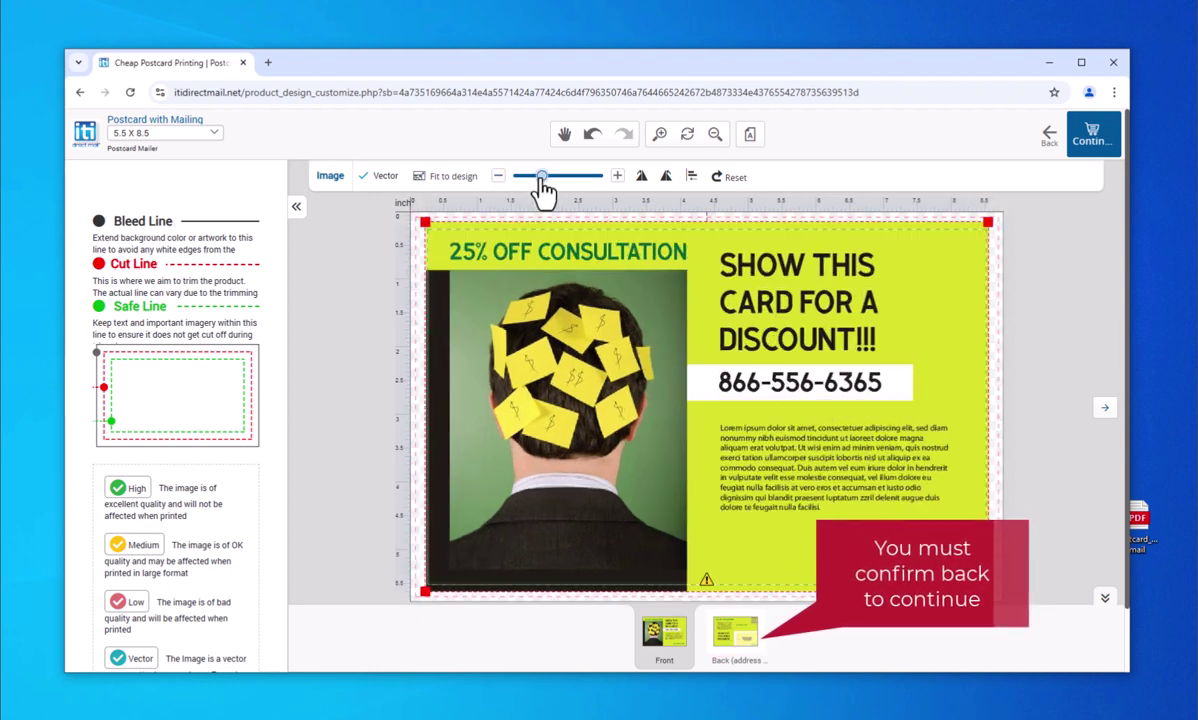
pyautogui.click(462, 180)
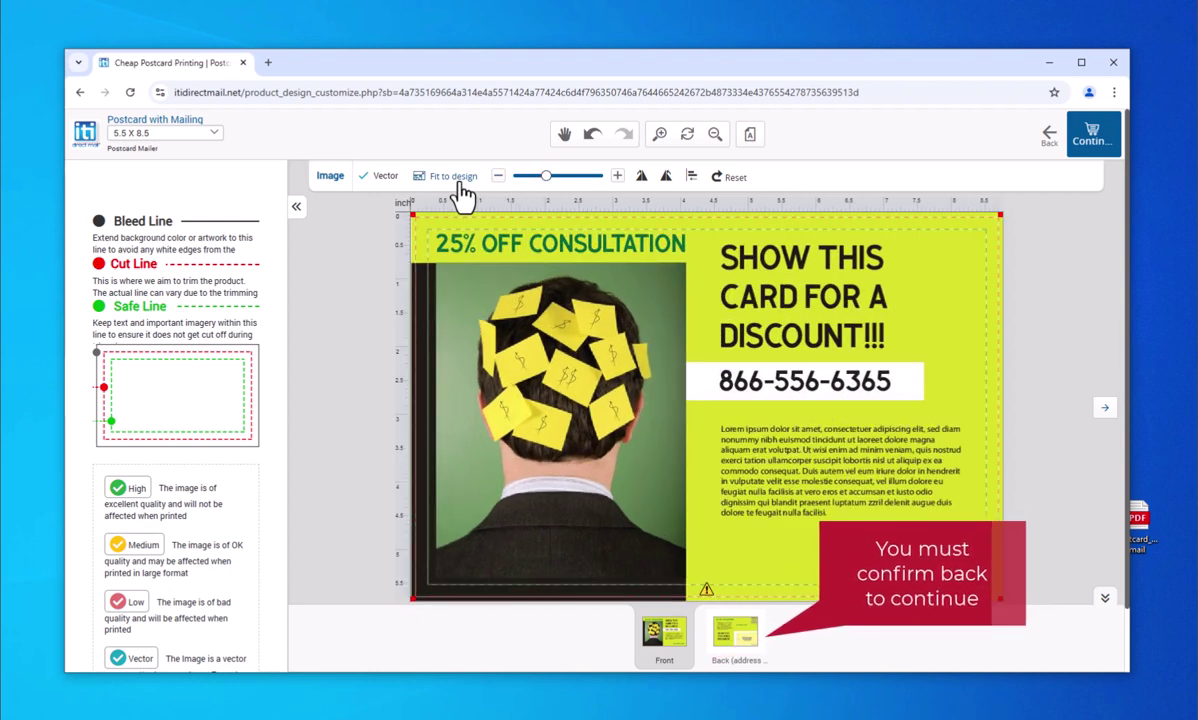
# - Check the back (address side) artwork, proceed with the order, and upload the Postcard_Data CSV file as the mailing list
pyautogui.click(736, 660)
pyautogui.click(1076, 145)
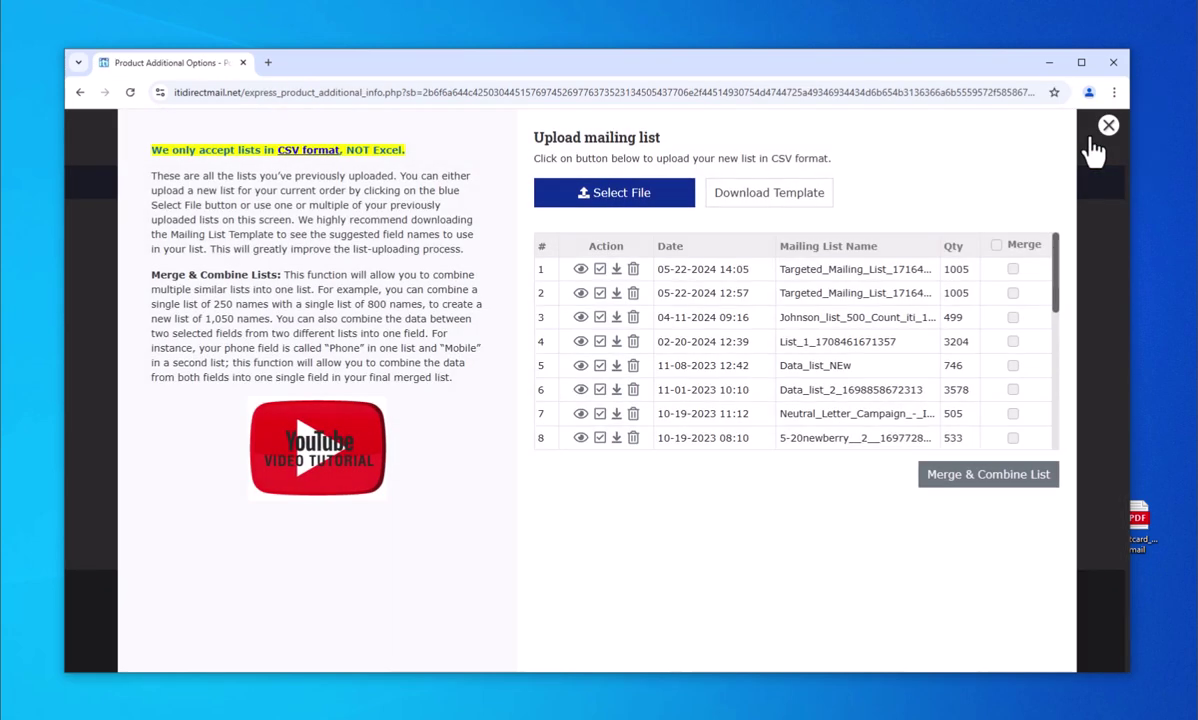
pyautogui.click(642, 205)
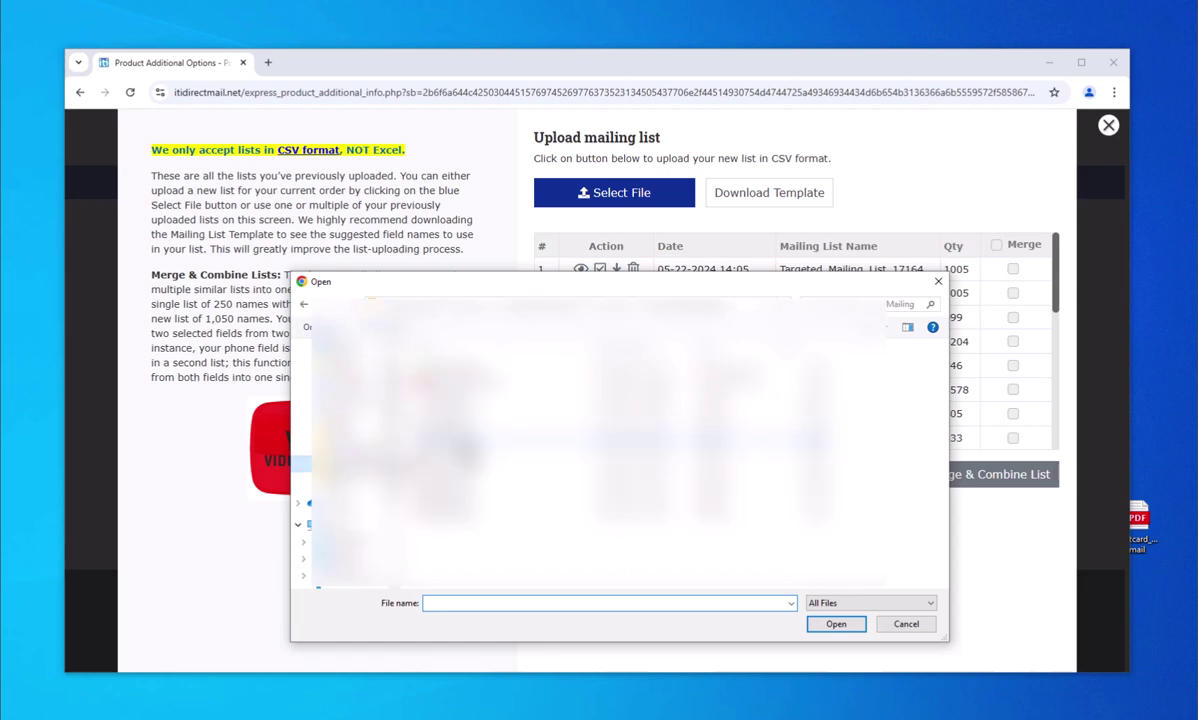
pyautogui.doubleClick(592, 447)
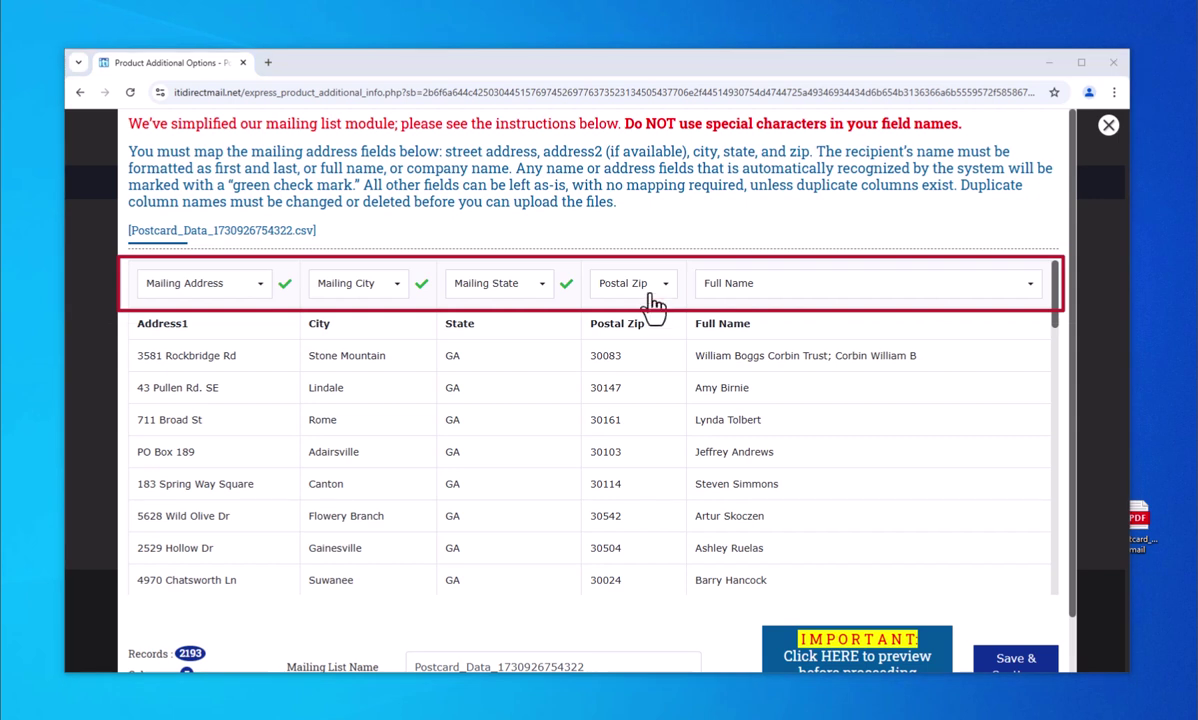
# - Map the recipient name column of the mailing list to Full Name
pyautogui.click(778, 292)
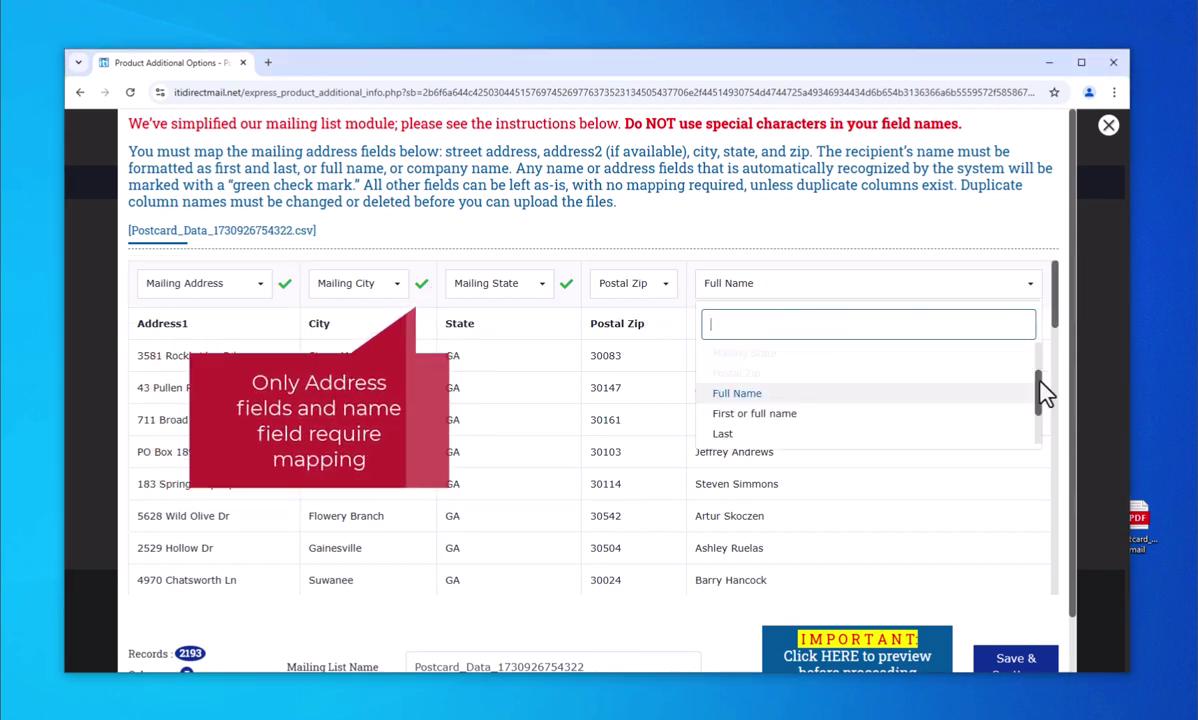
pyautogui.click(920, 394)
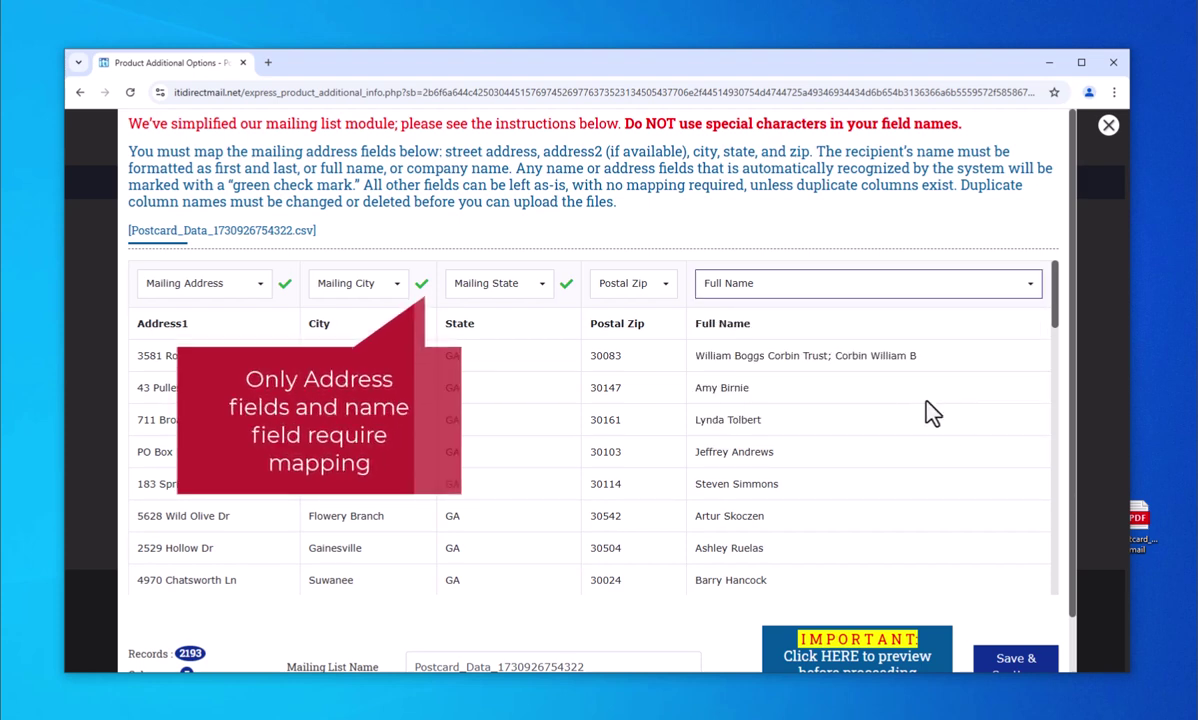
# - Try to save the mailing list with its current field mapping and continue
pyautogui.scroll(-1, 1011, 460)
pyautogui.scroll(-1, 1013, 650)
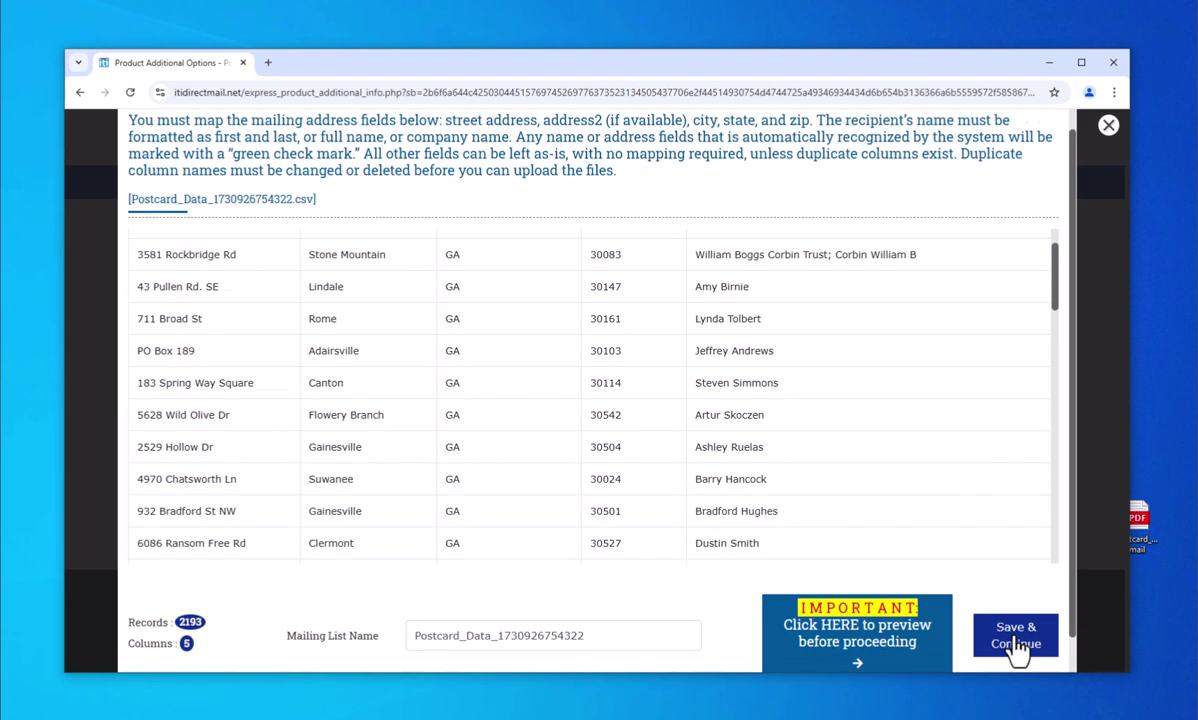
pyautogui.click(1012, 615)
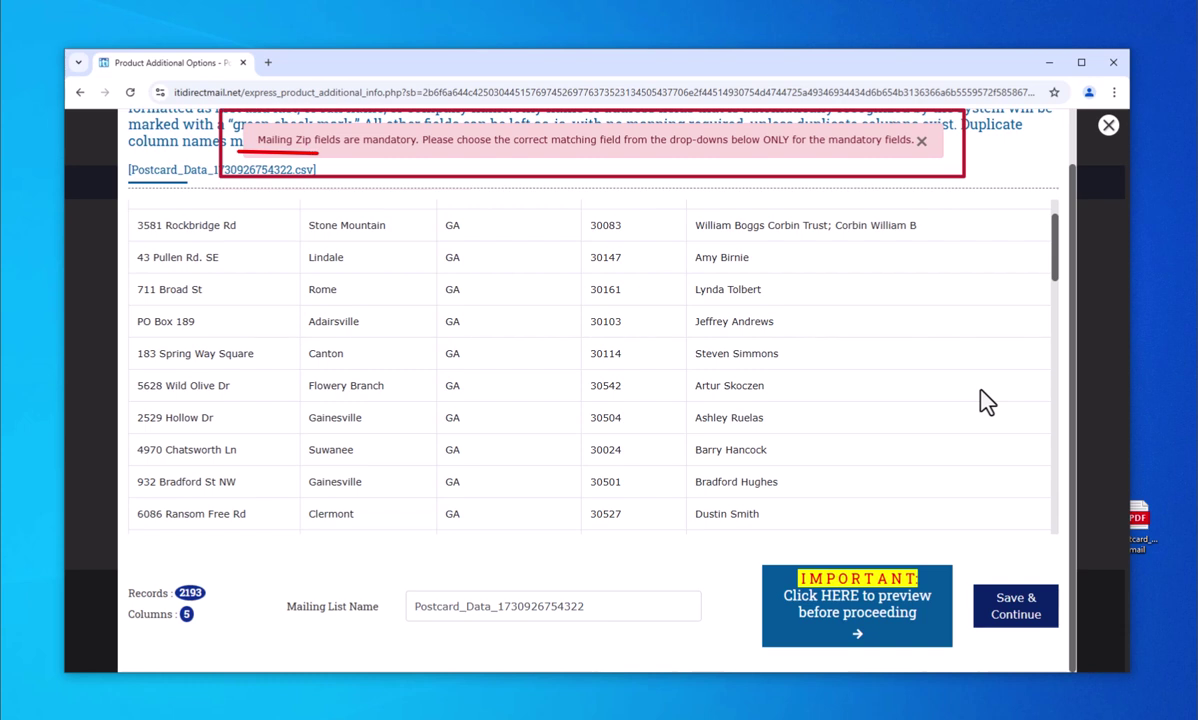
# - Map the Postal Zip column of the mailing list to Mailing Zip, and save the list to continue with the order
pyautogui.scroll(1, 985, 400)
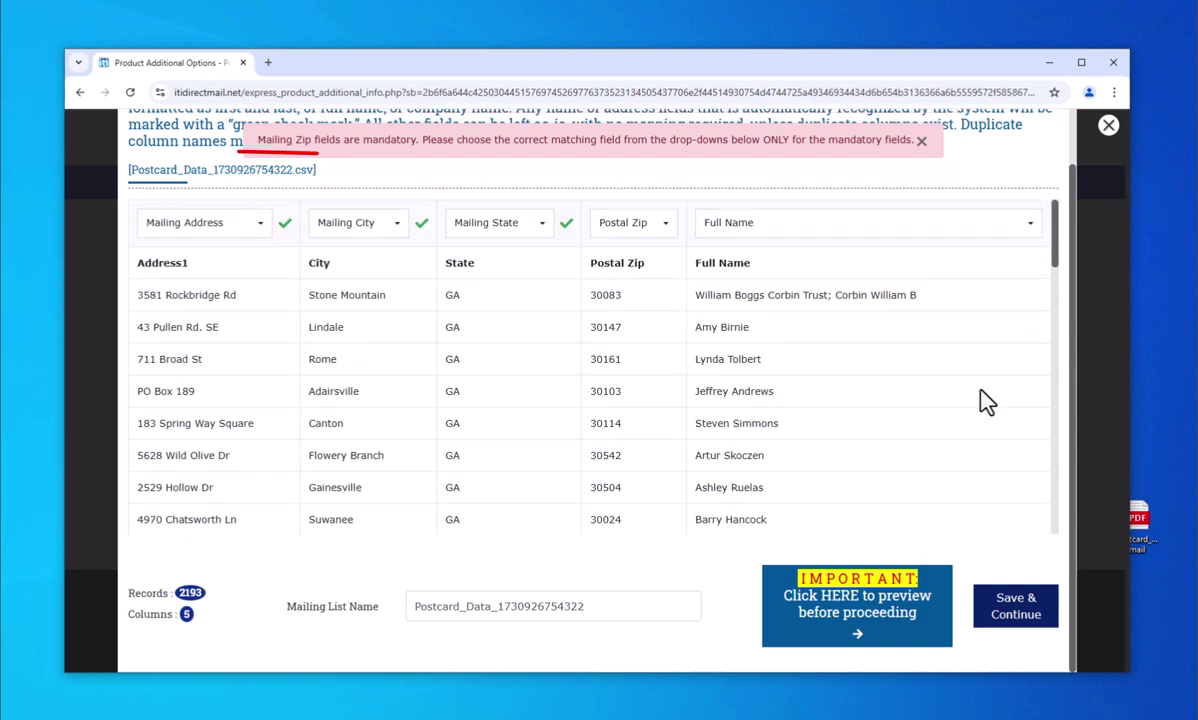
pyautogui.click(651, 228)
pyautogui.scroll(-3, 718, 345)
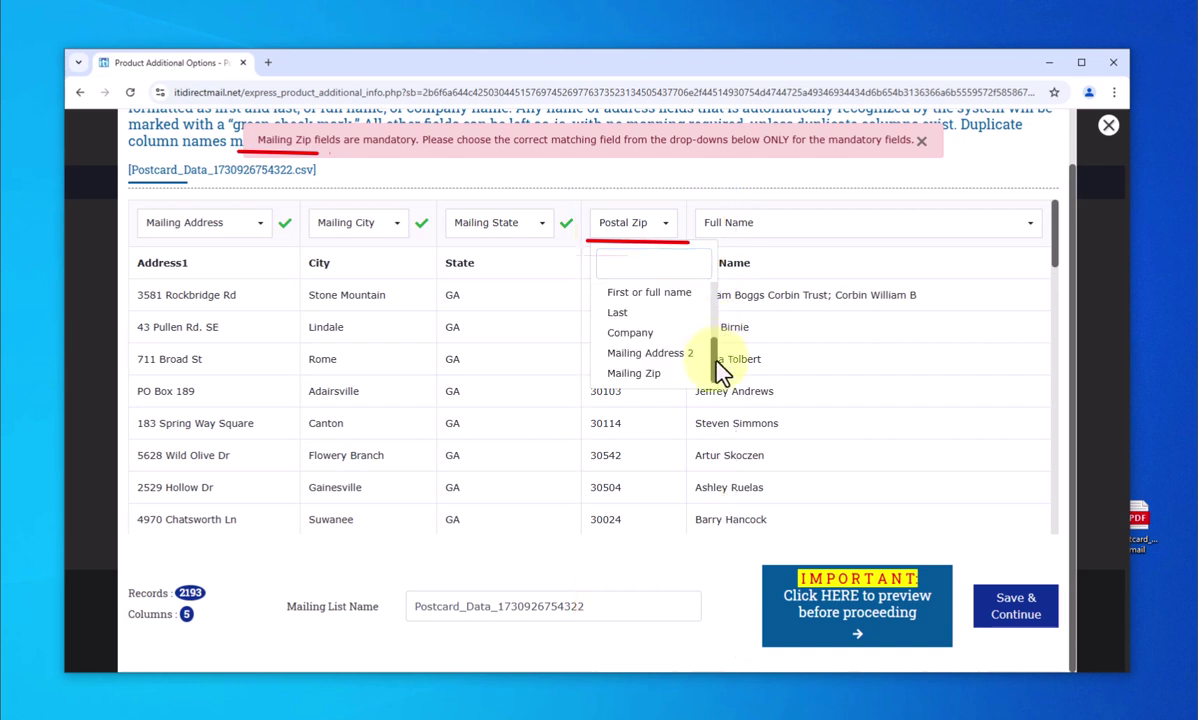
pyautogui.click(640, 373)
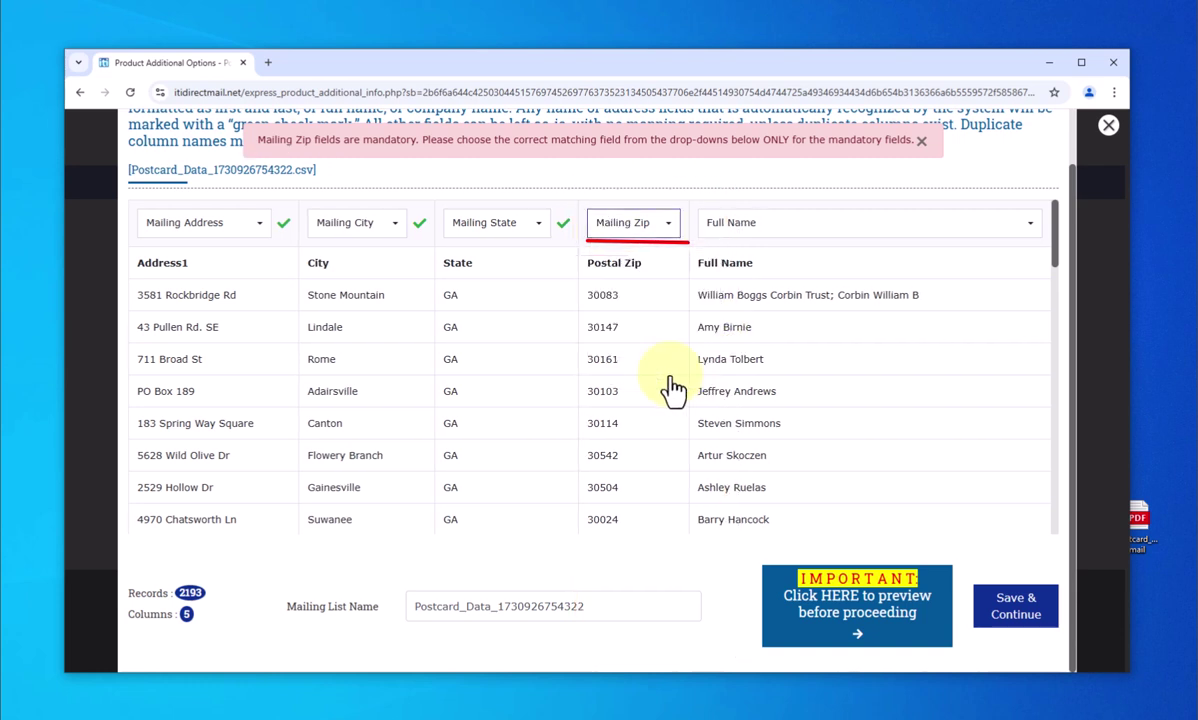
pyautogui.click(1019, 606)
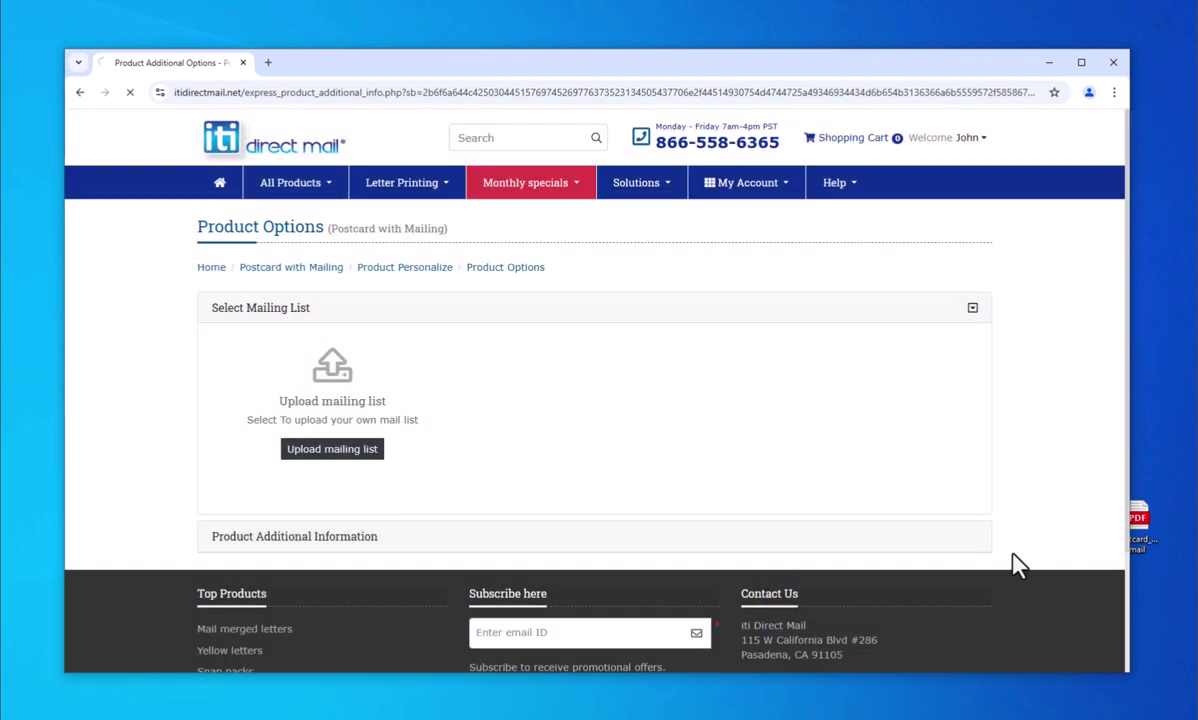
# - Agree to the Terms of Use below the product's additional information and add the postcard job to the cart
pyautogui.scroll(-5, 984, 535)
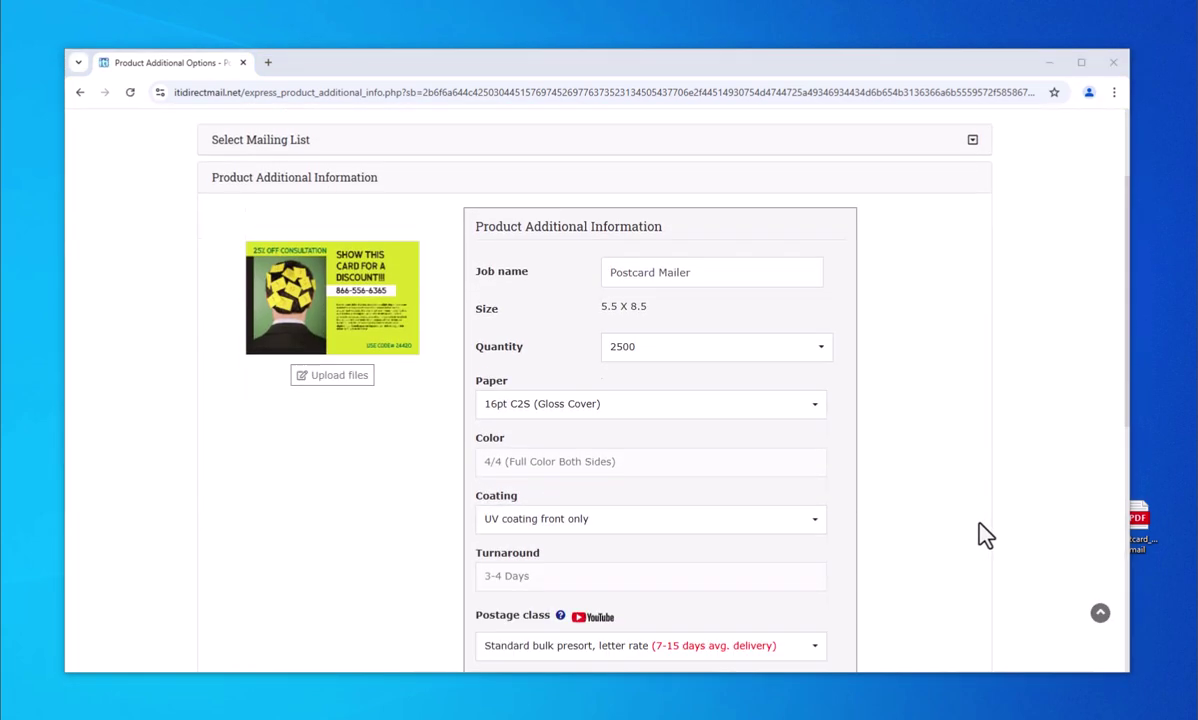
pyautogui.scroll(-1, 984, 535)
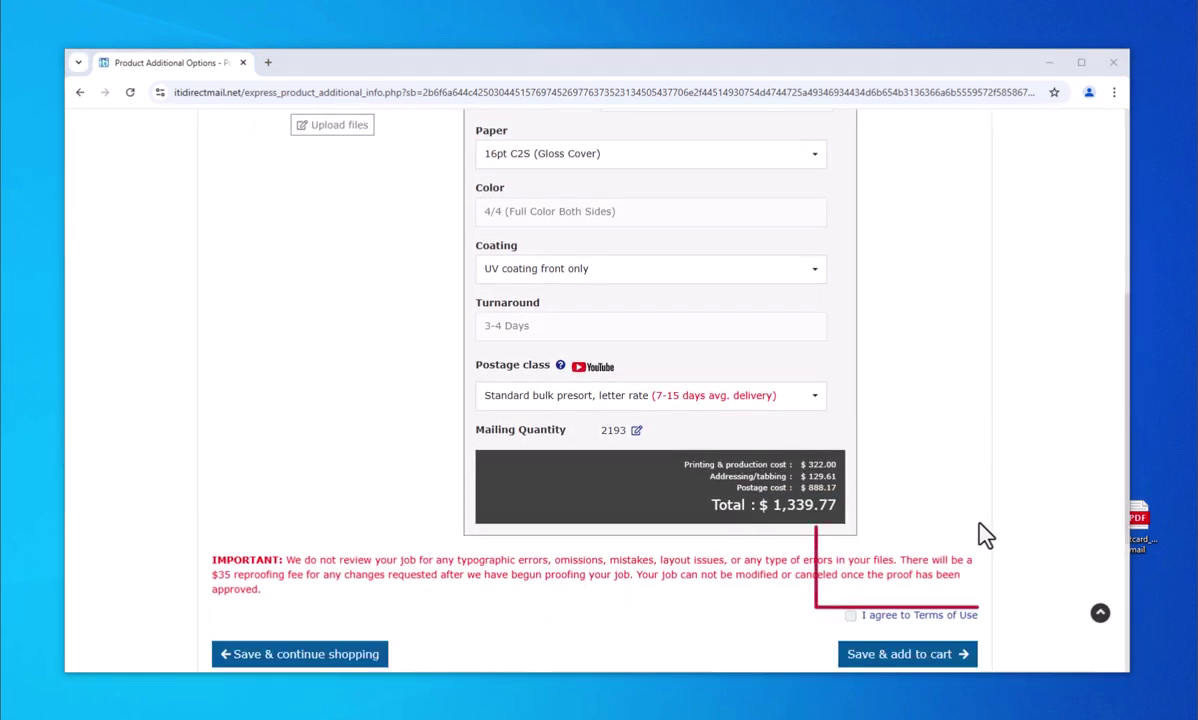
pyautogui.scroll(-1, 984, 535)
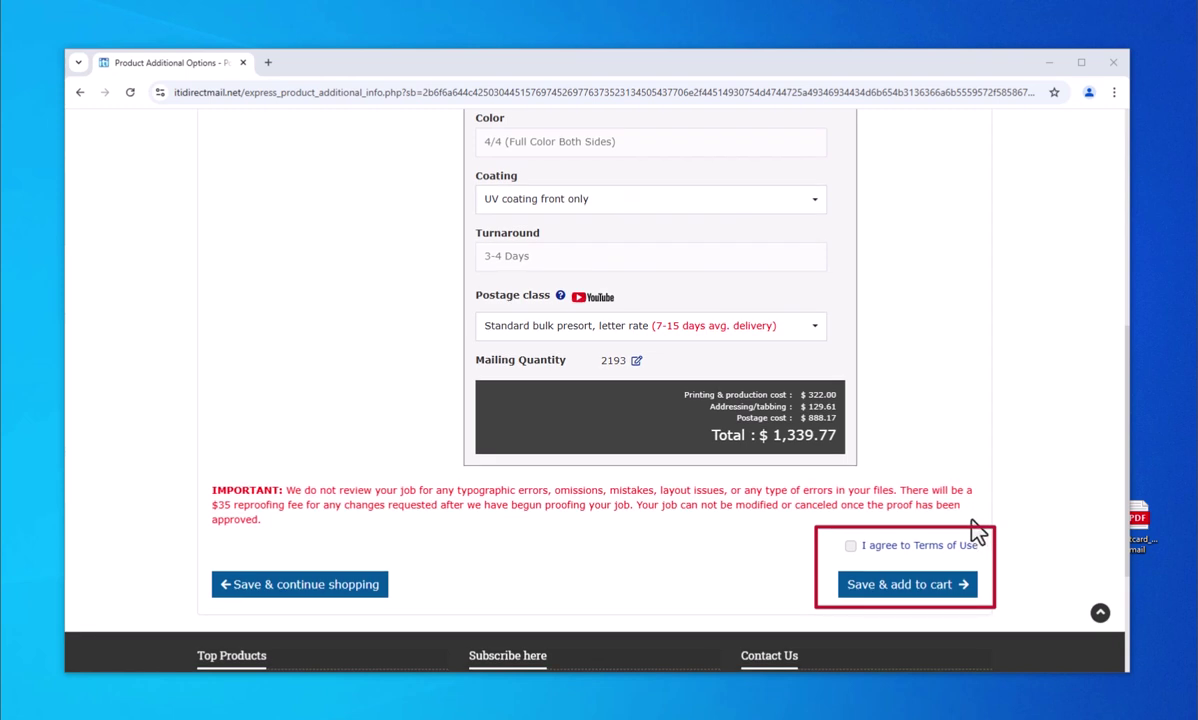
pyautogui.click(850, 546)
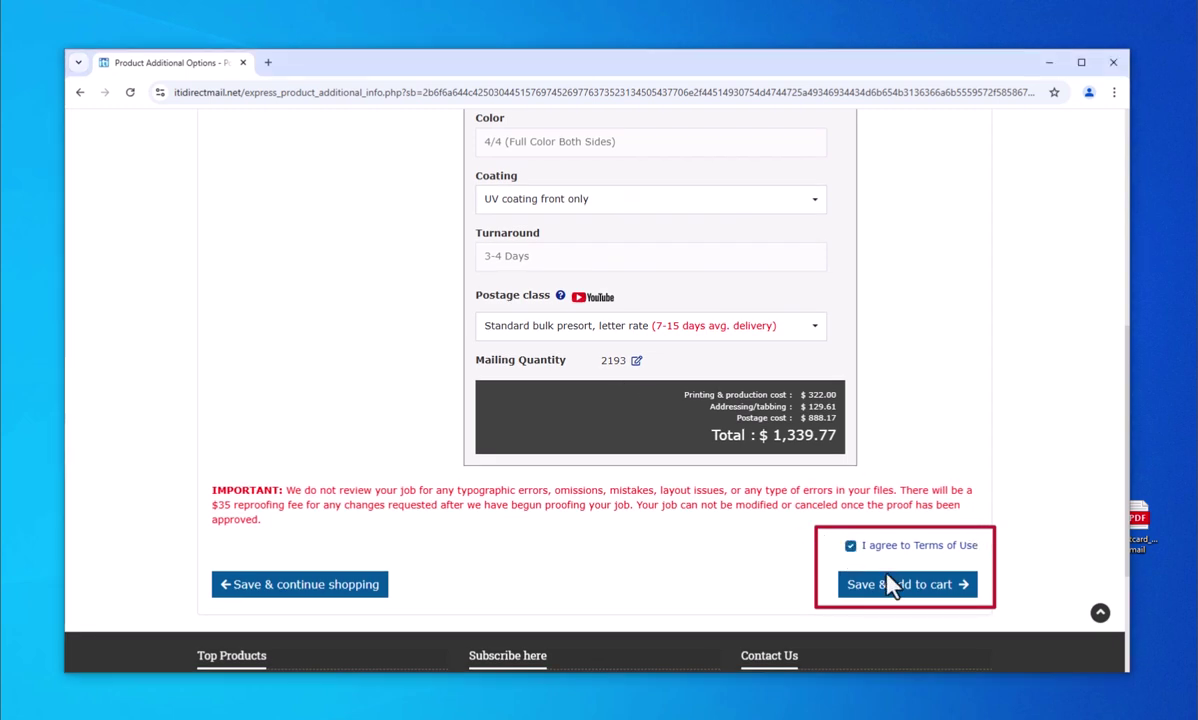
pyautogui.click(893, 586)
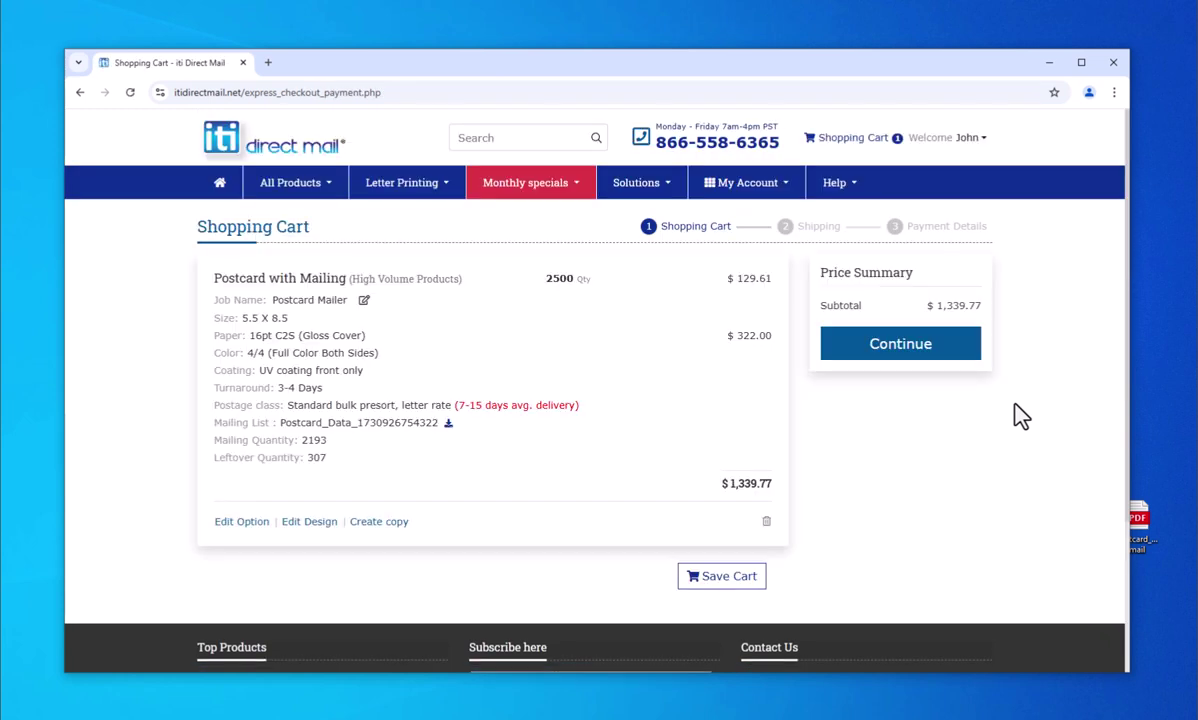
# - Proceed from the cart to shipping, choose "Drop my mail at Post Office & recycle left-overs" as shipping method, and continue to payment
pyautogui.click(900, 344)
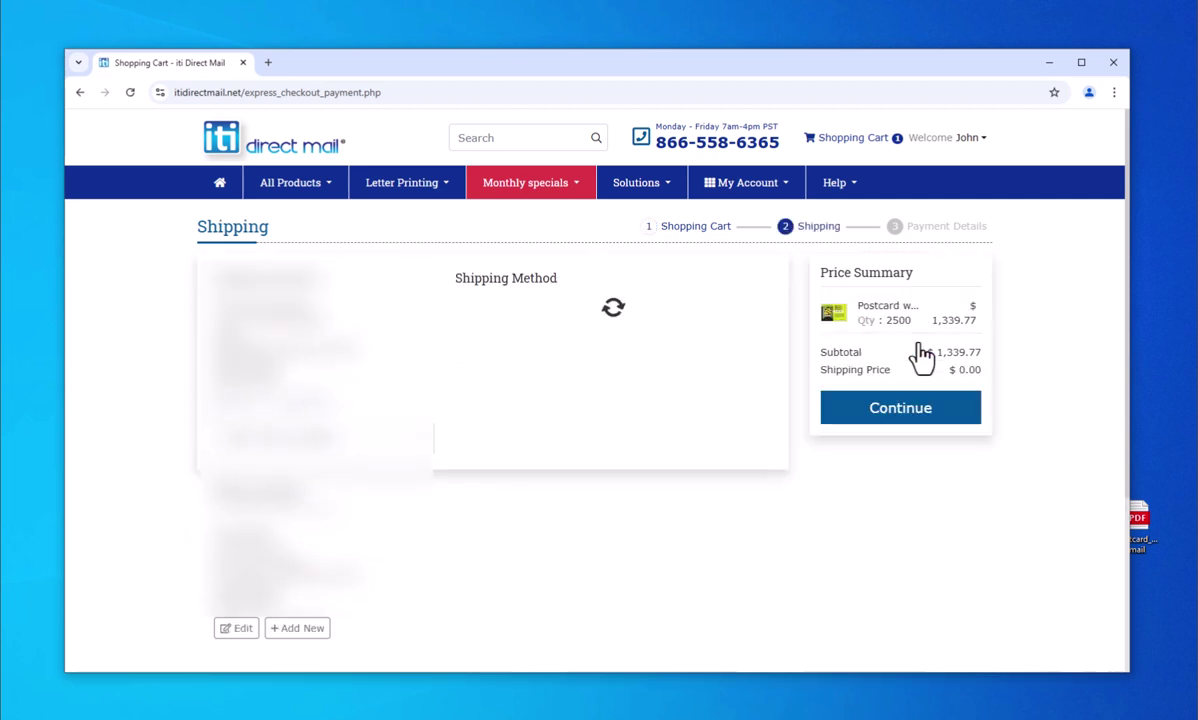
pyautogui.click(738, 336)
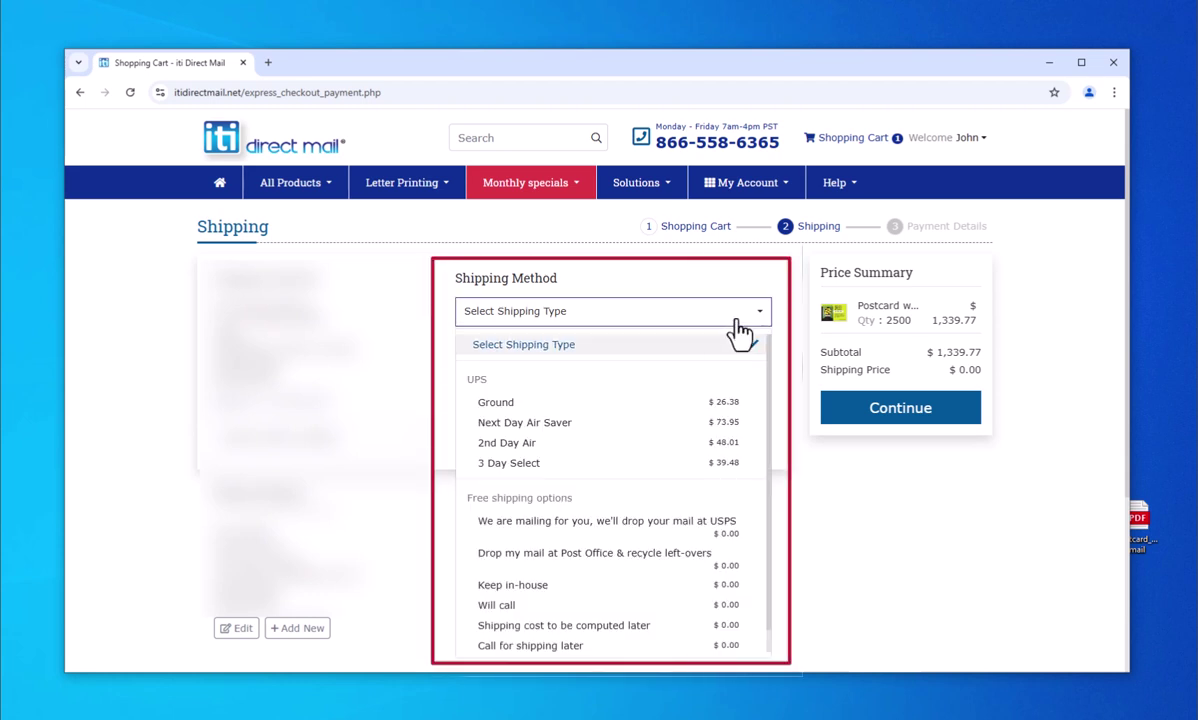
pyautogui.click(622, 556)
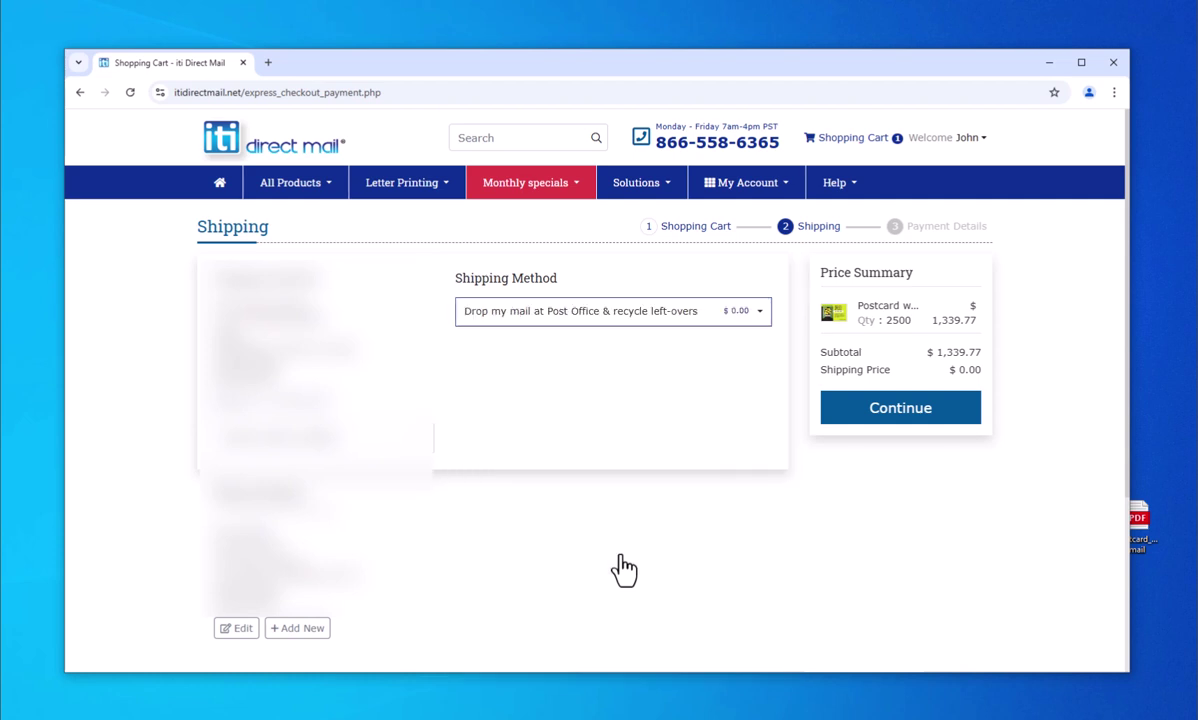
pyautogui.click(891, 430)
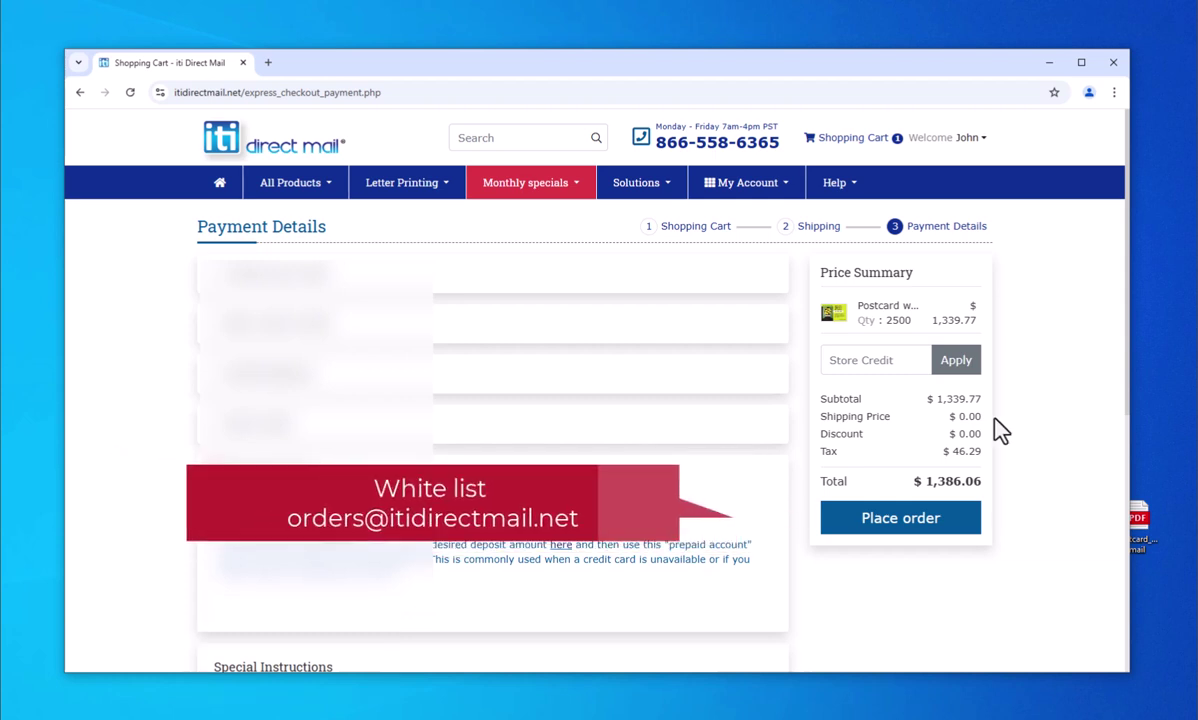
# - Select the second payment method in the payment details and place the order
pyautogui.click(443, 368)
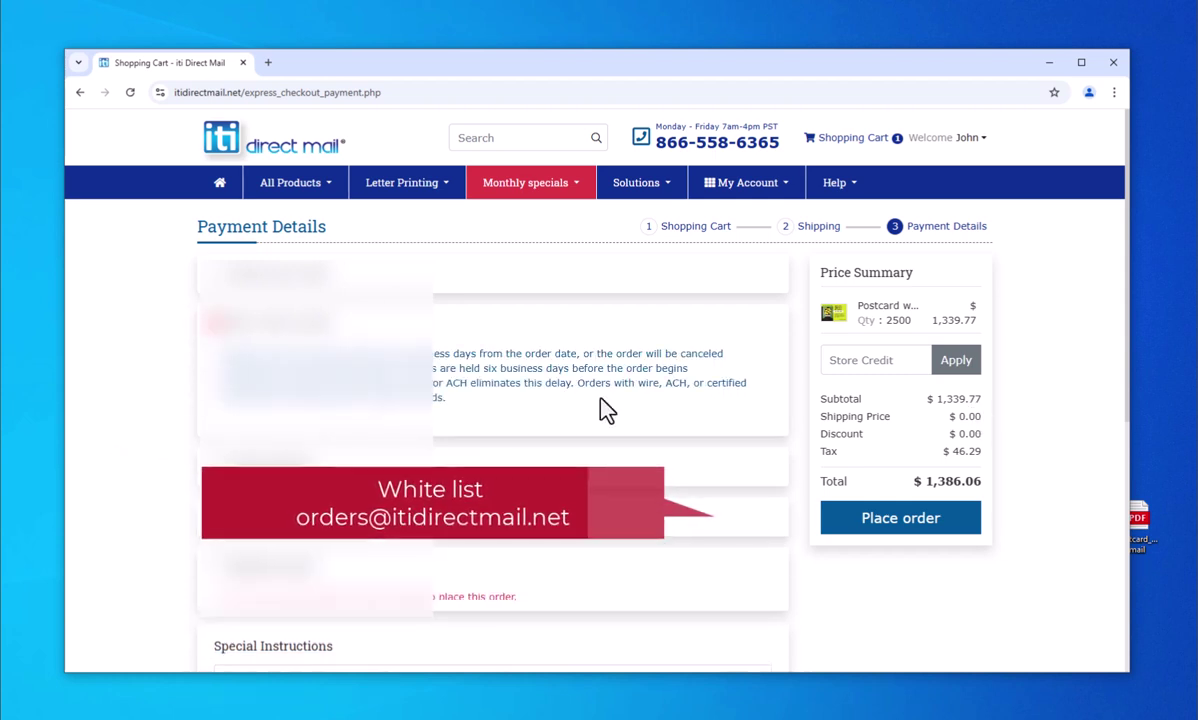
pyautogui.click(953, 528)
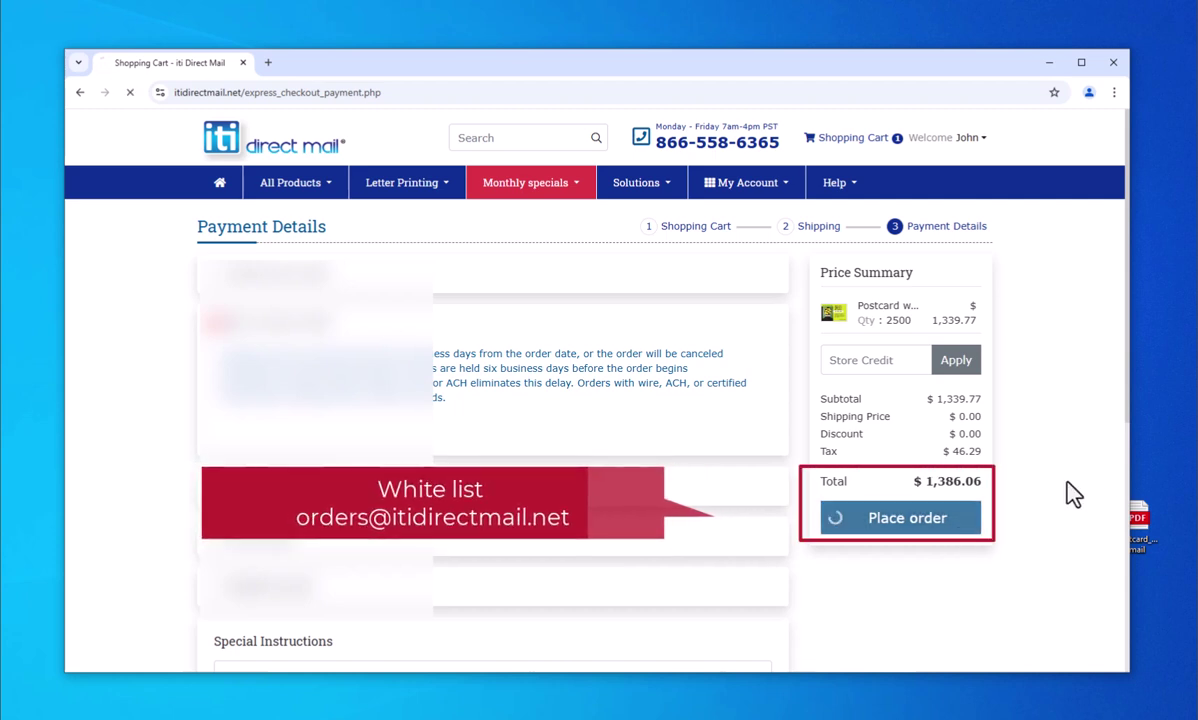